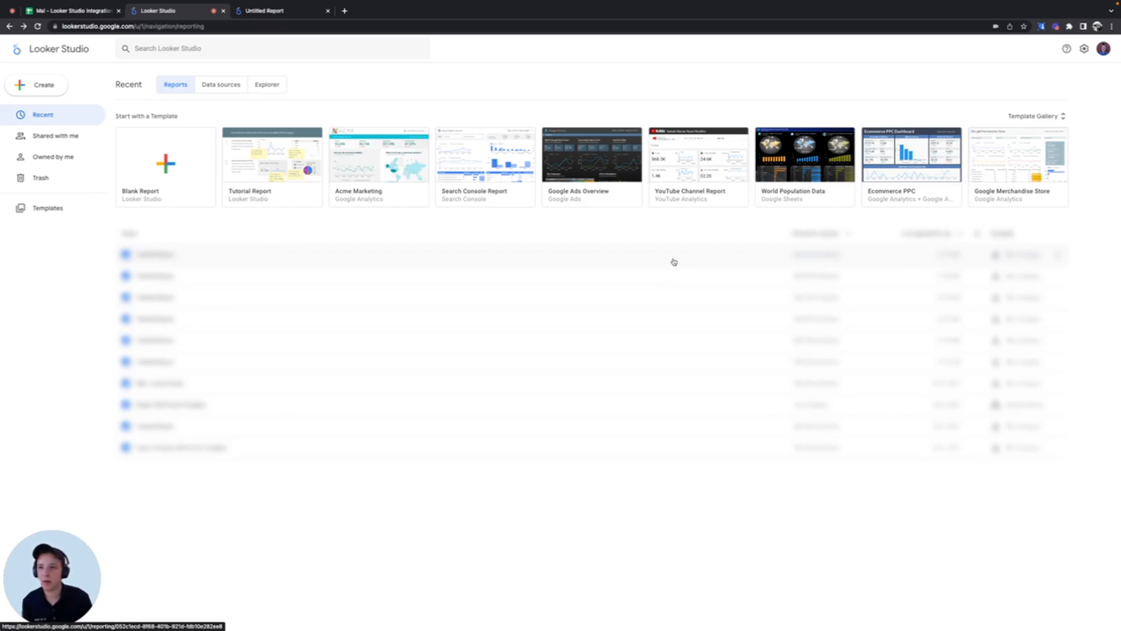
Create a new blank report and switch to the other open untitled report
left_click(179, 174)
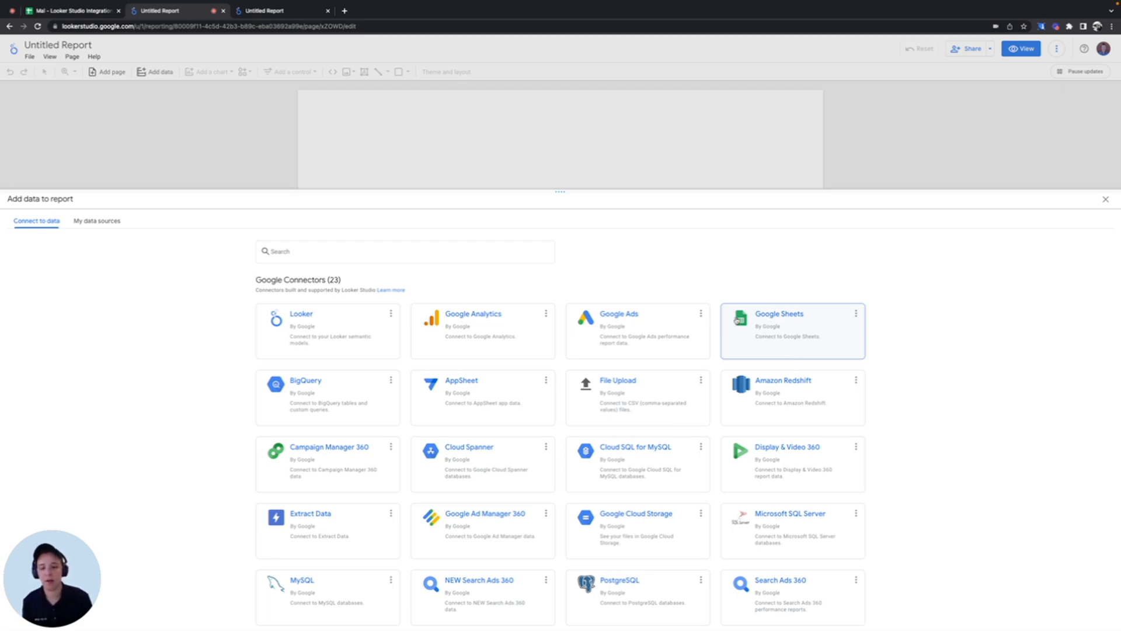
left_click(291, 15)
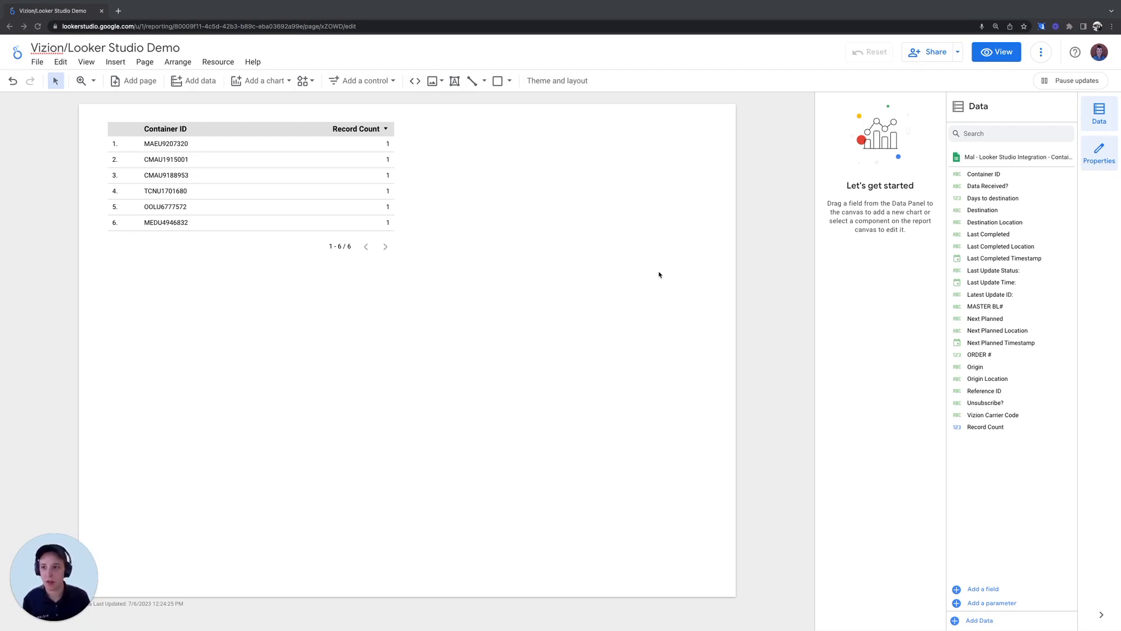
Add Origin, Destination and Days to destination as dimensions of the container table, after Container ID
left_click(295, 216)
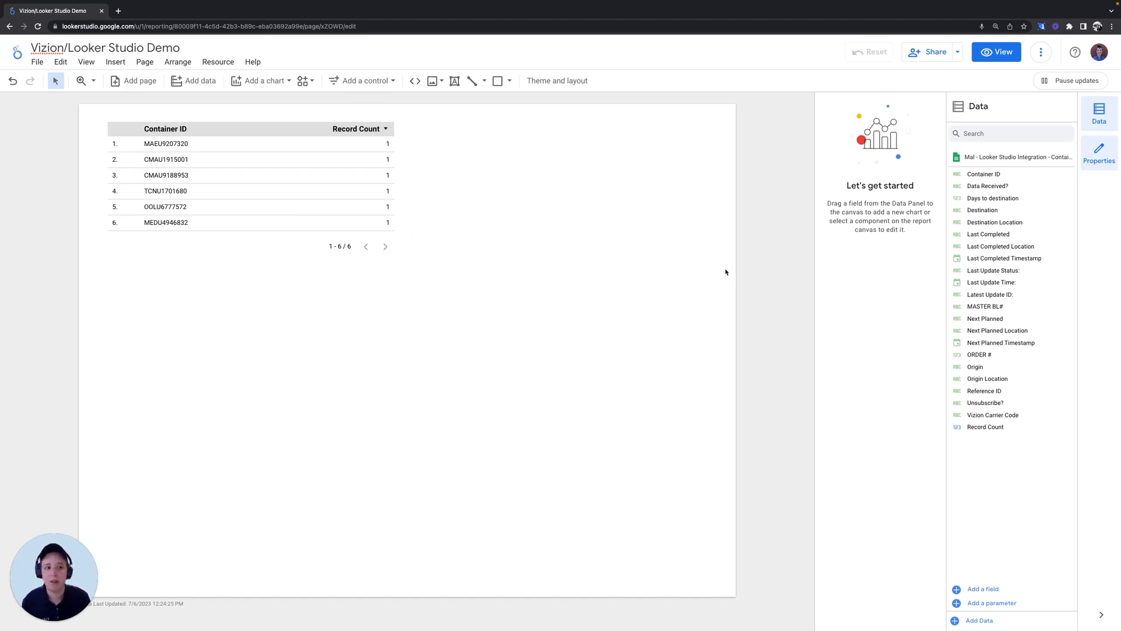
left_click(354, 168)
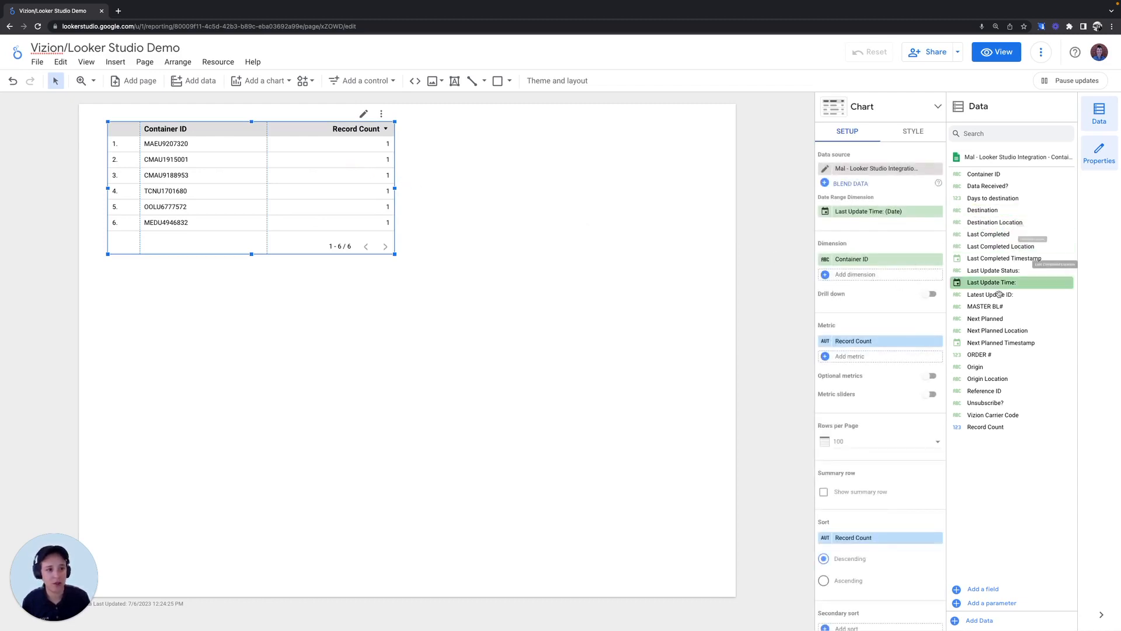
left_click_drag(993, 366, 870, 270)
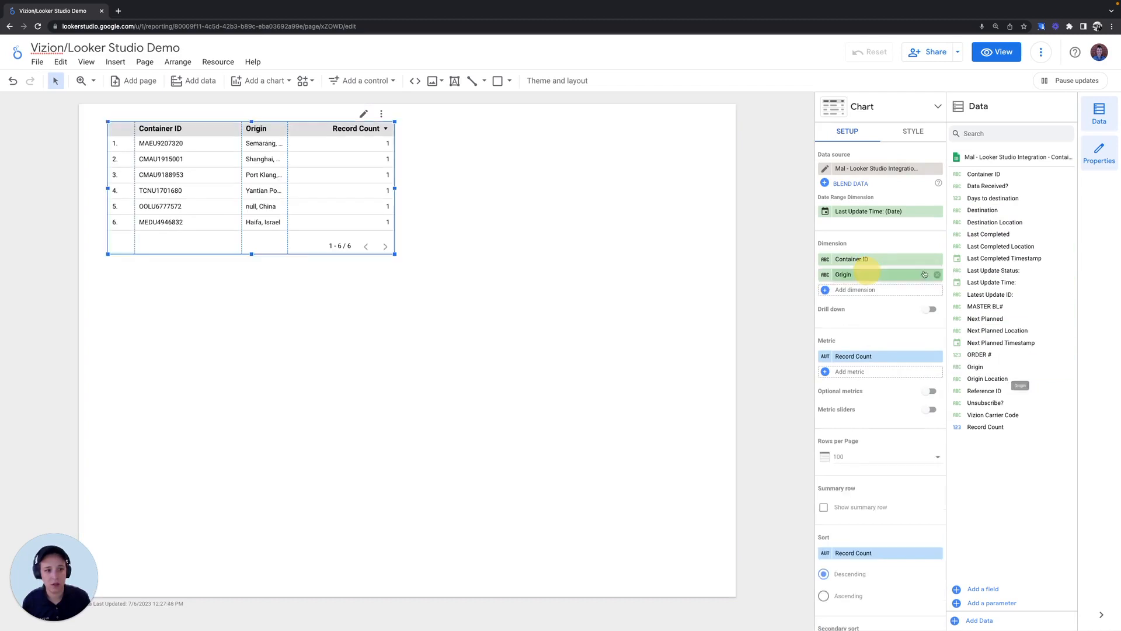
left_click_drag(987, 211, 891, 291)
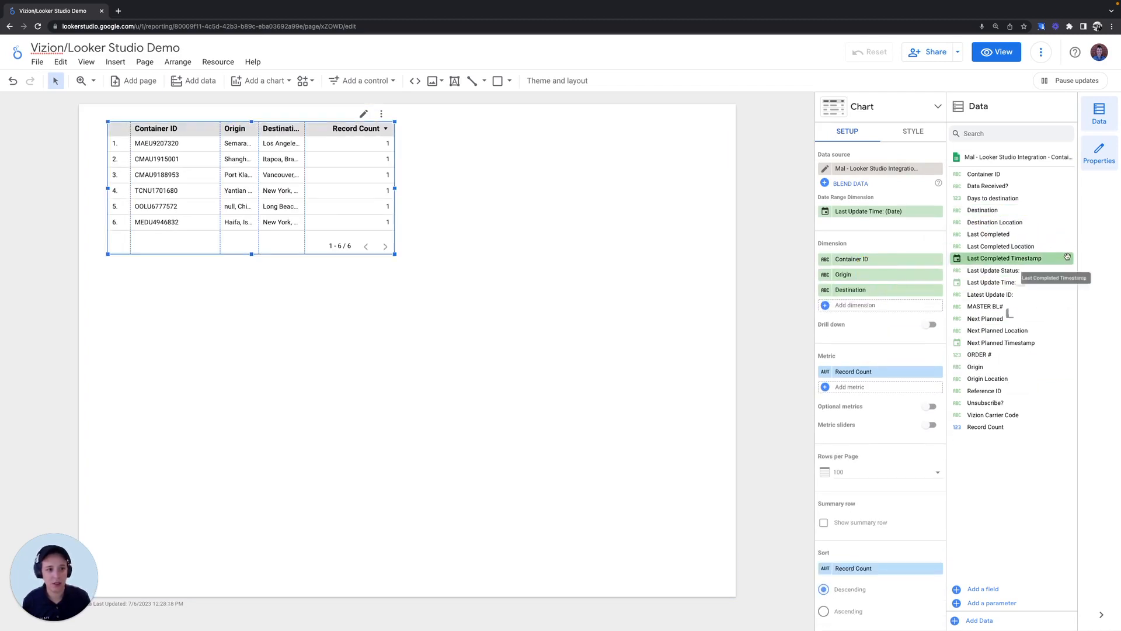
left_click_drag(1002, 200, 893, 307)
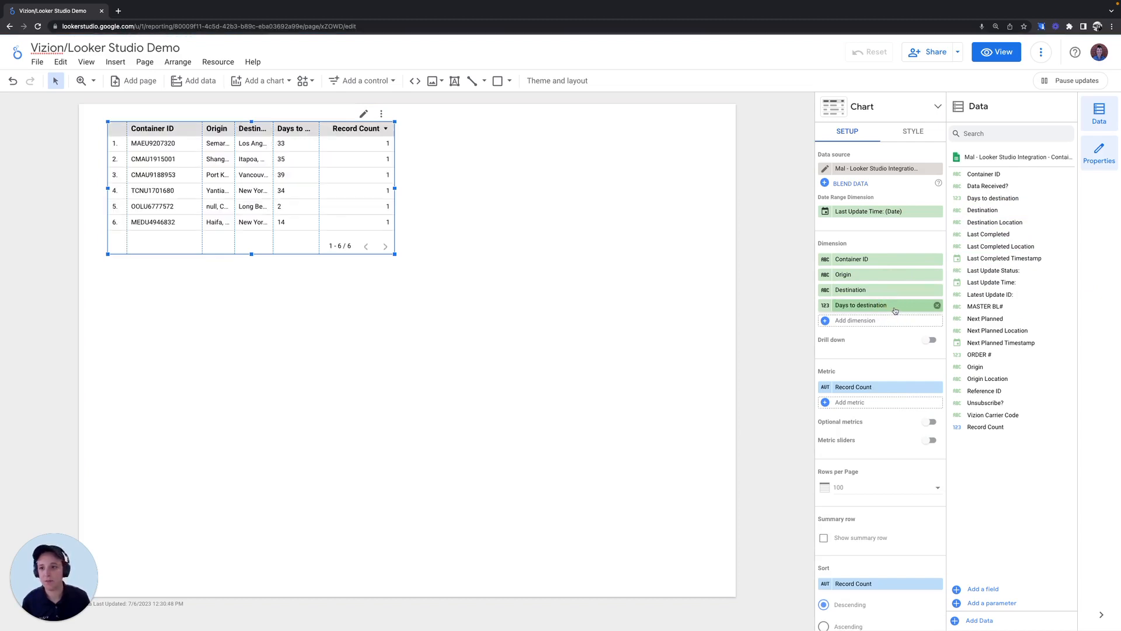
Widen the container table across most of the page and narrow its Container ID and Origin columns
left_click_drag(396, 255, 579, 255)
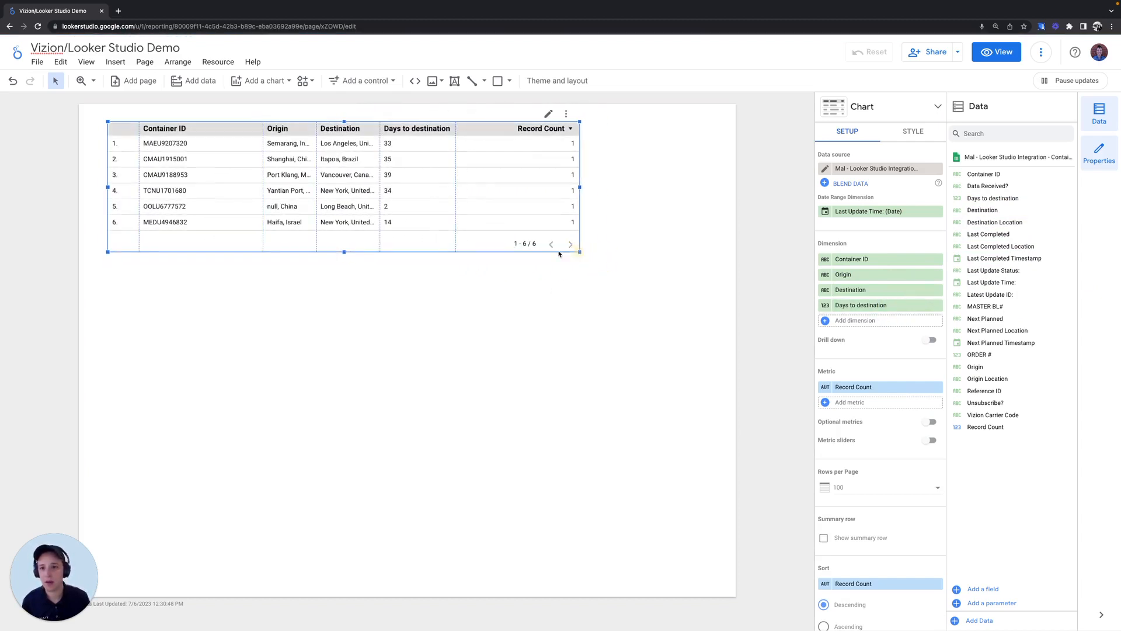
left_click_drag(263, 158, 226, 158)
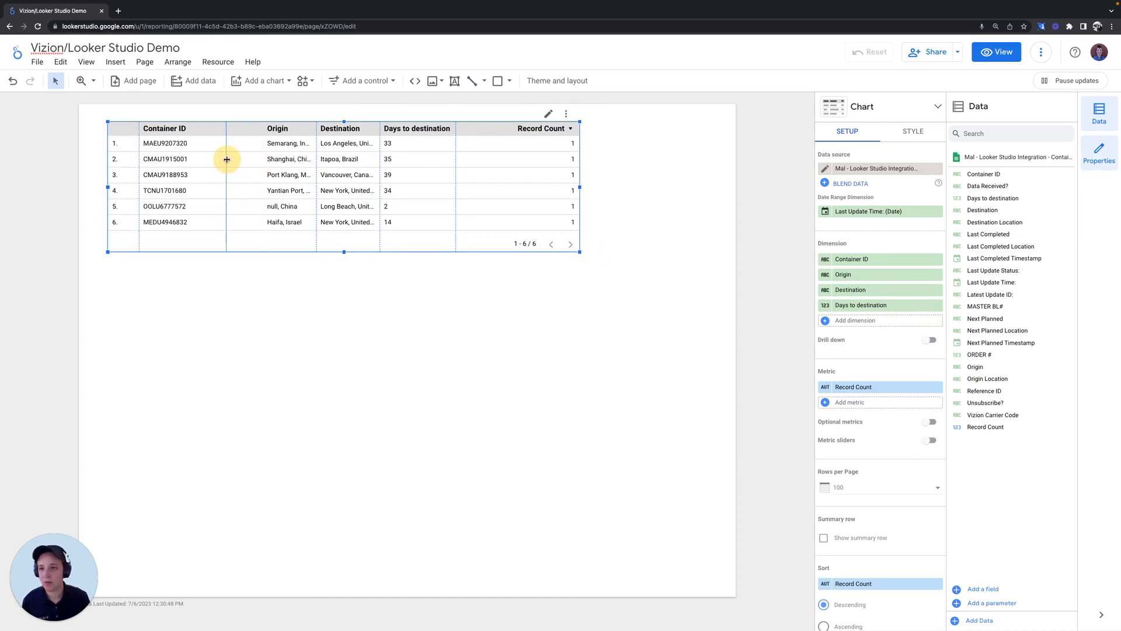
left_click_drag(317, 168, 304, 168)
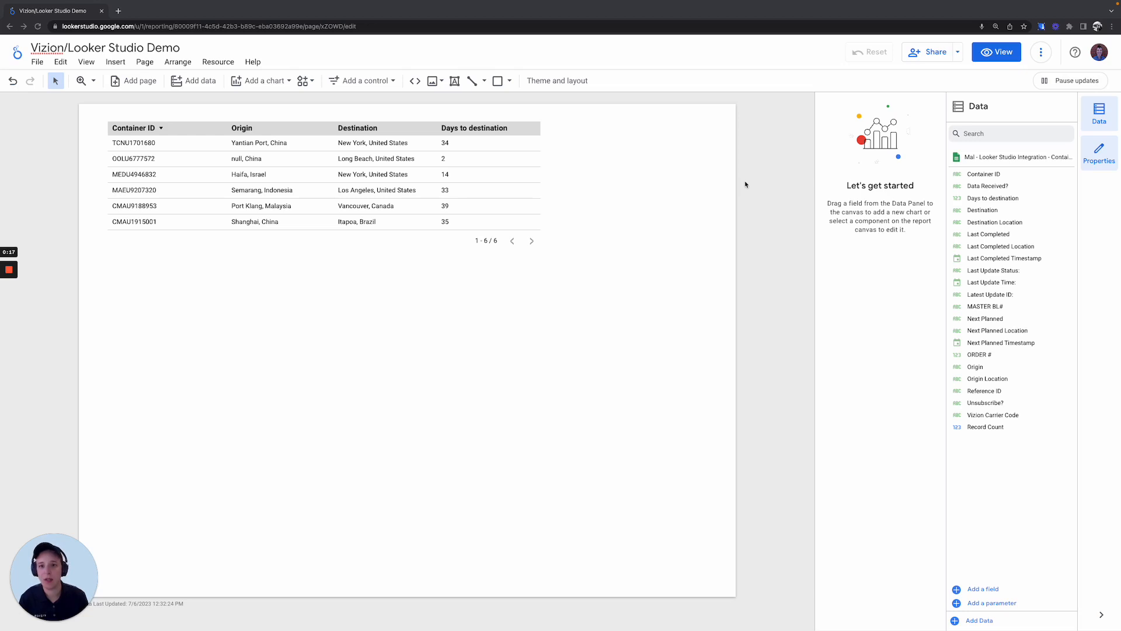
Move the table down and place a drop-down list control above it with ORDER # as its control field
left_click_drag(402, 130, 396, 185)
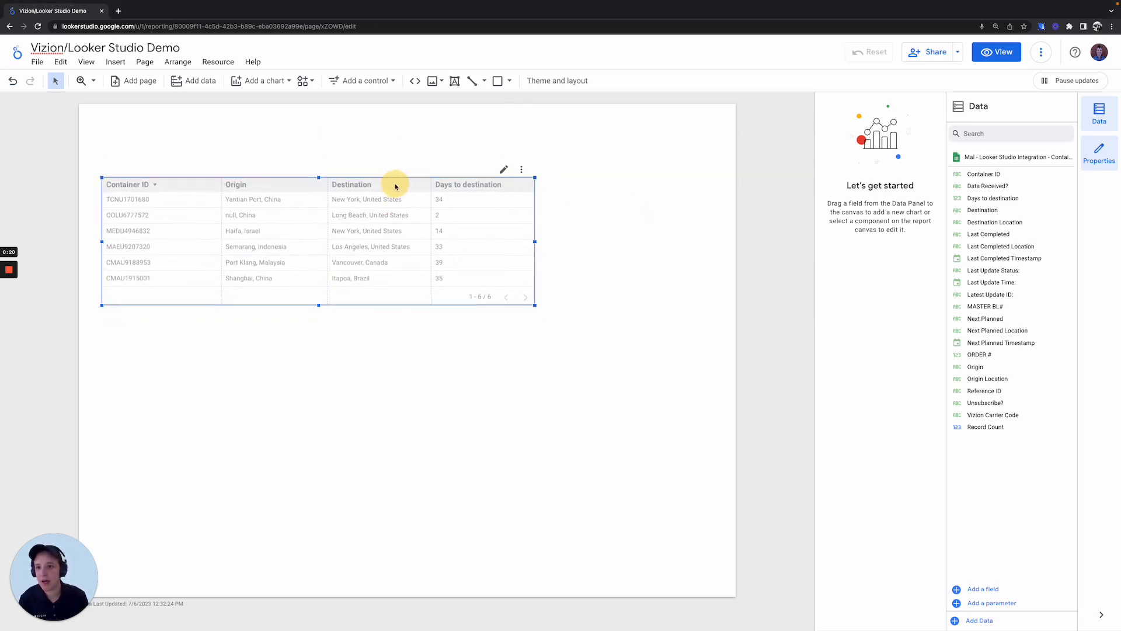
left_click(363, 80)
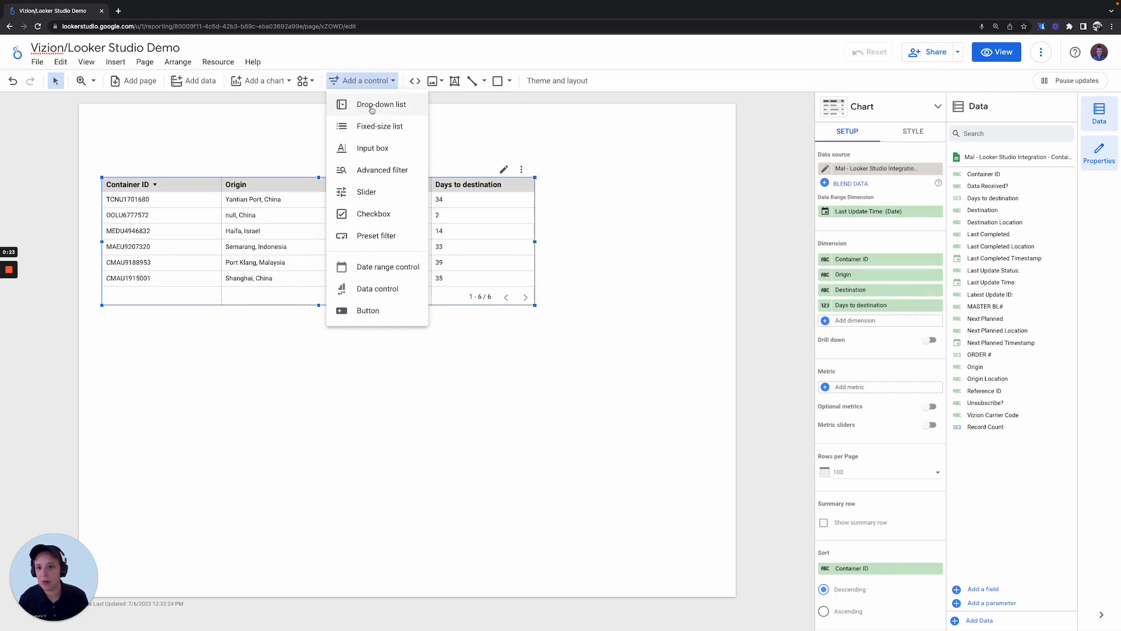
left_click(374, 104)
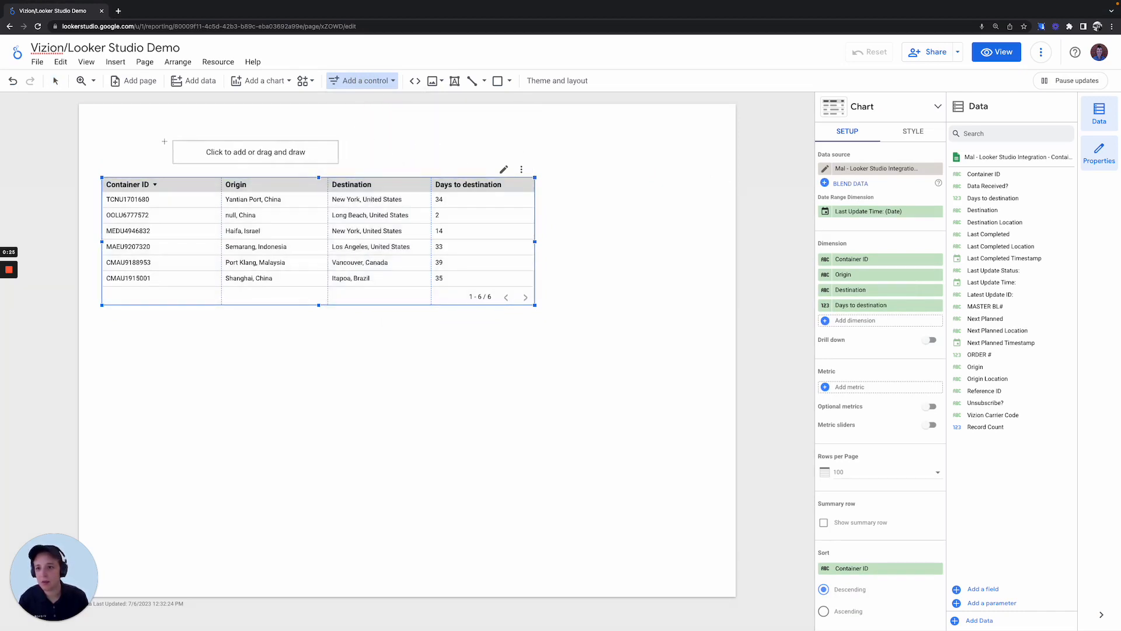
left_click(104, 139)
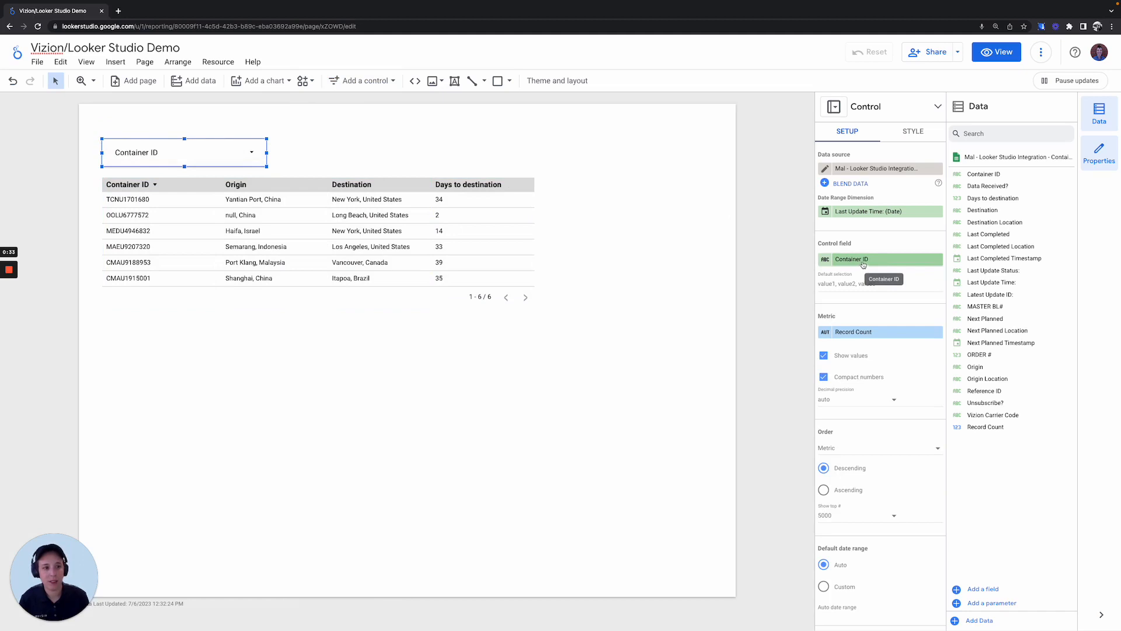
left_click_drag(981, 354, 871, 266)
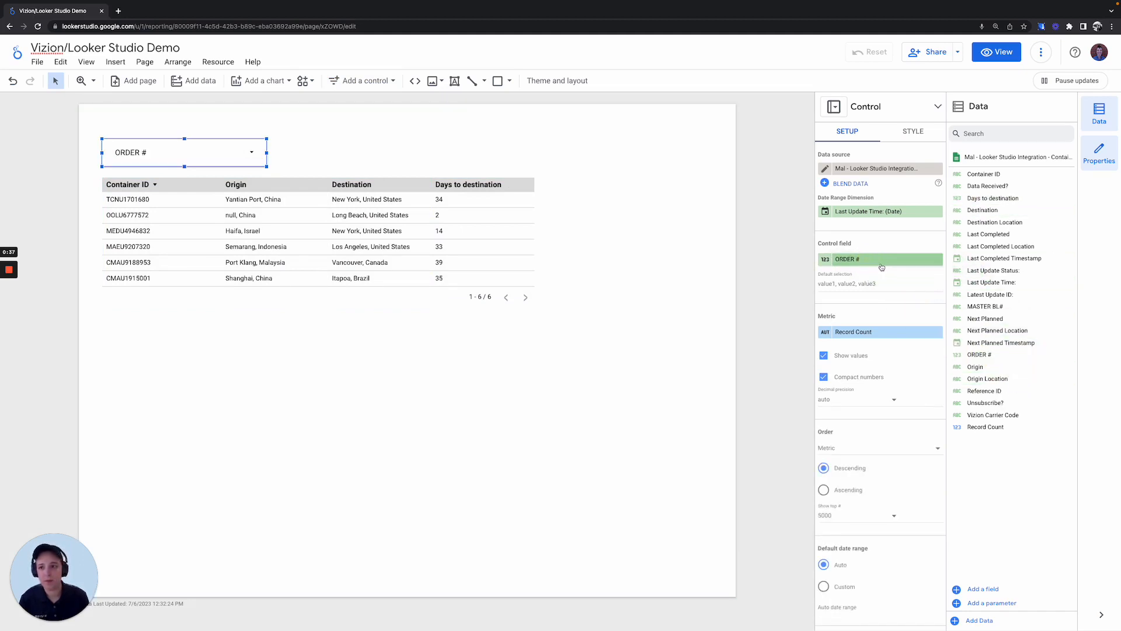
Test the ORDER # drop-down by deselecting all orders and filtering the table to the second listed order
left_click(253, 152)
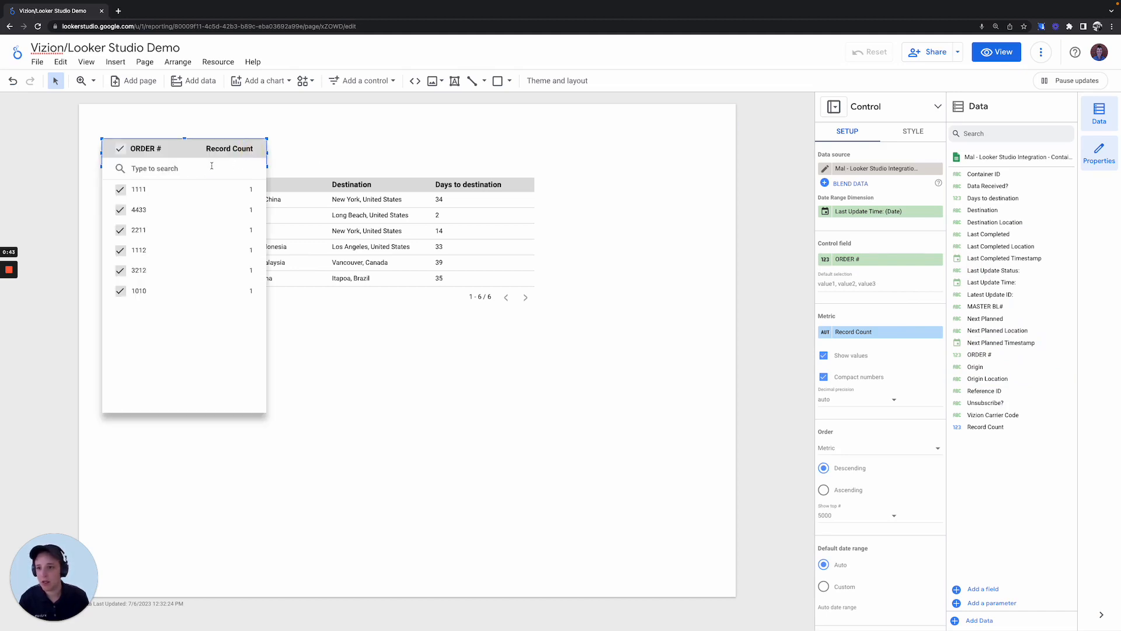
left_click(120, 150)
left_click(236, 210)
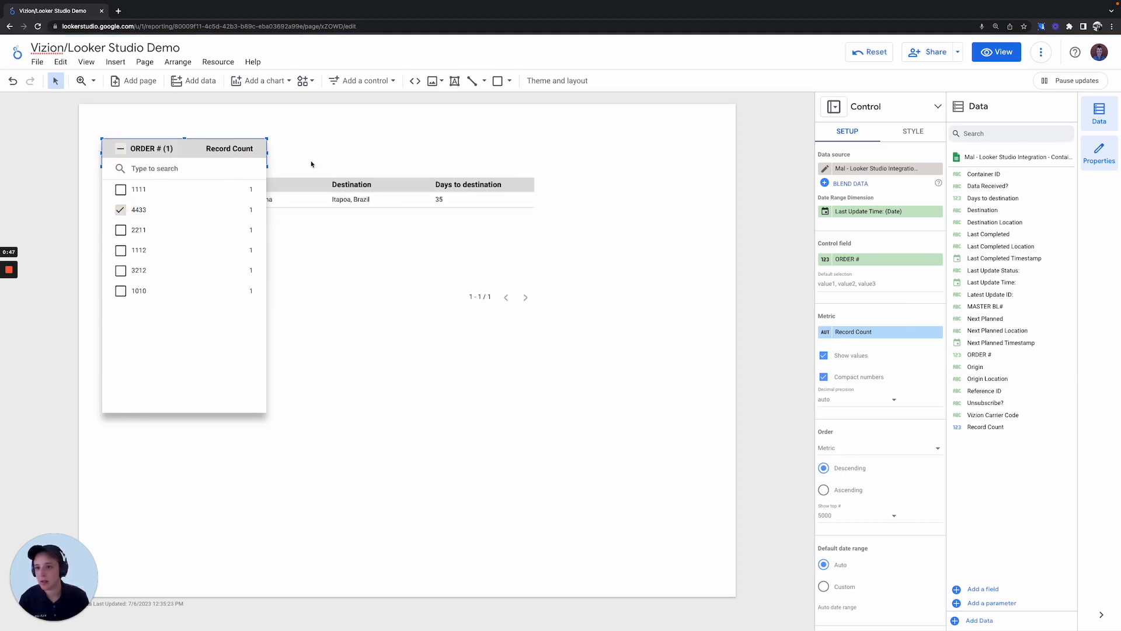
left_click(345, 146)
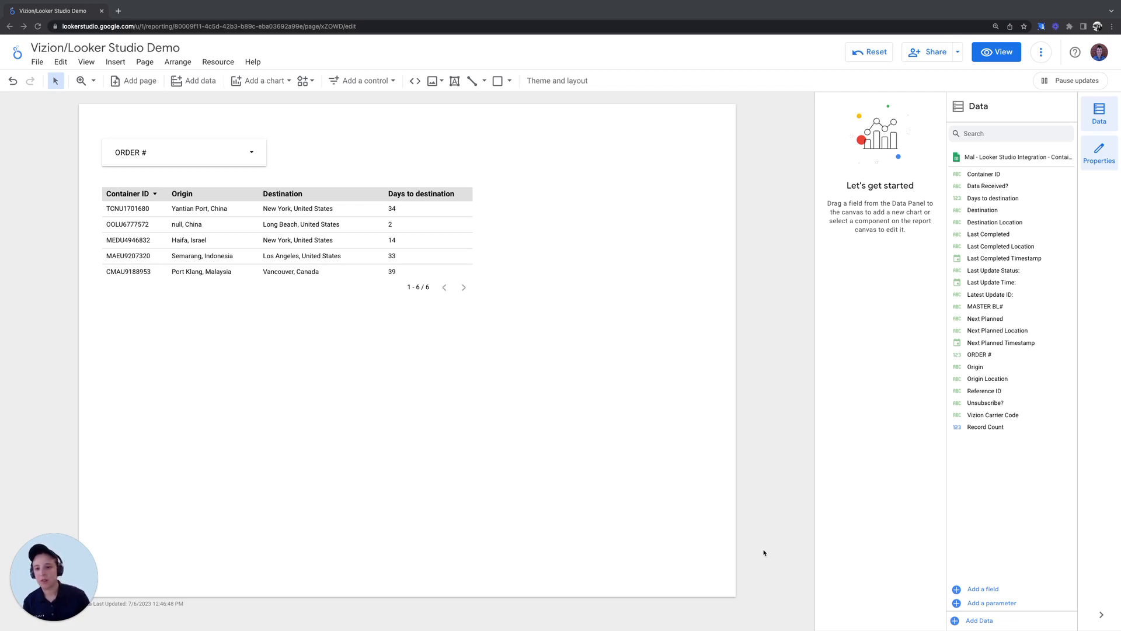
Add a pie chart beside the container table, using Last Update Status as both its dimension and its metric
left_click(273, 81)
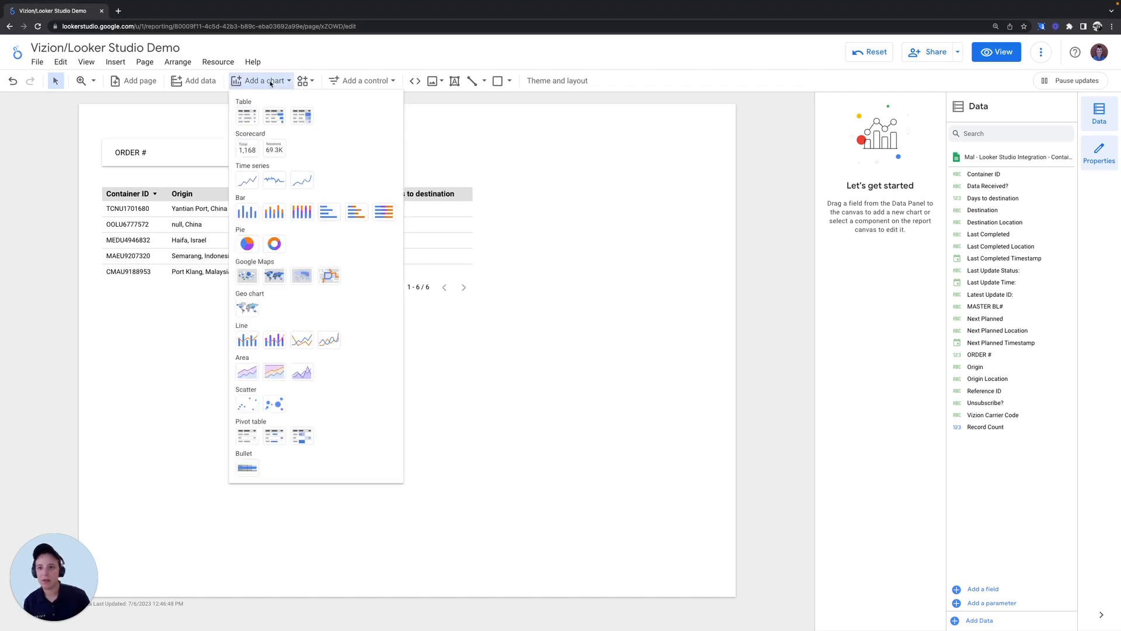
left_click(247, 244)
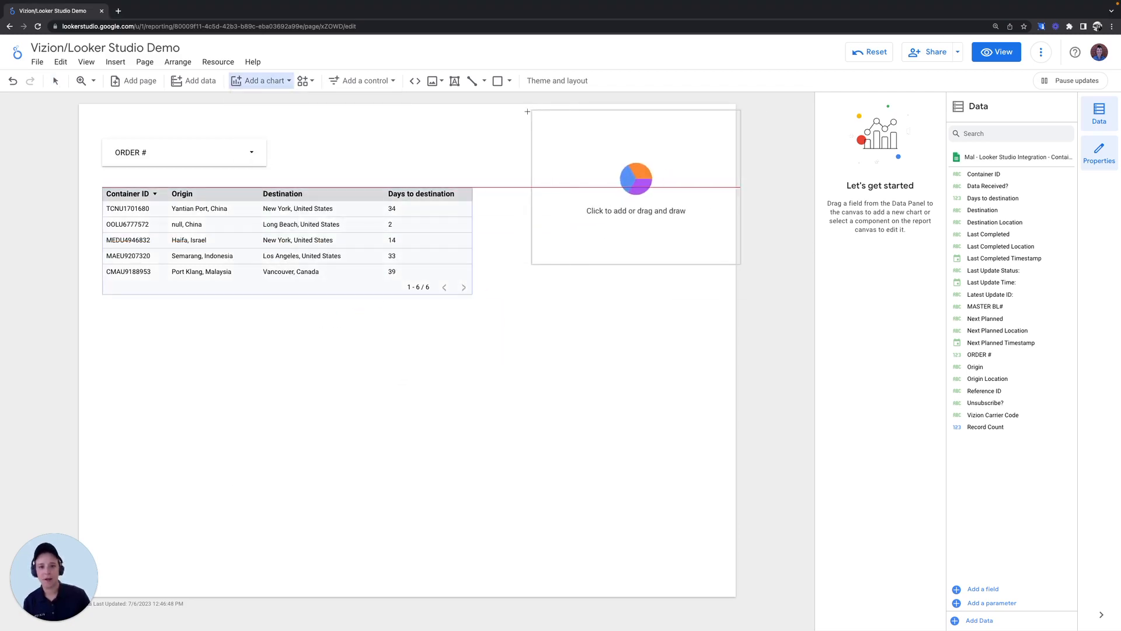
left_click(518, 129)
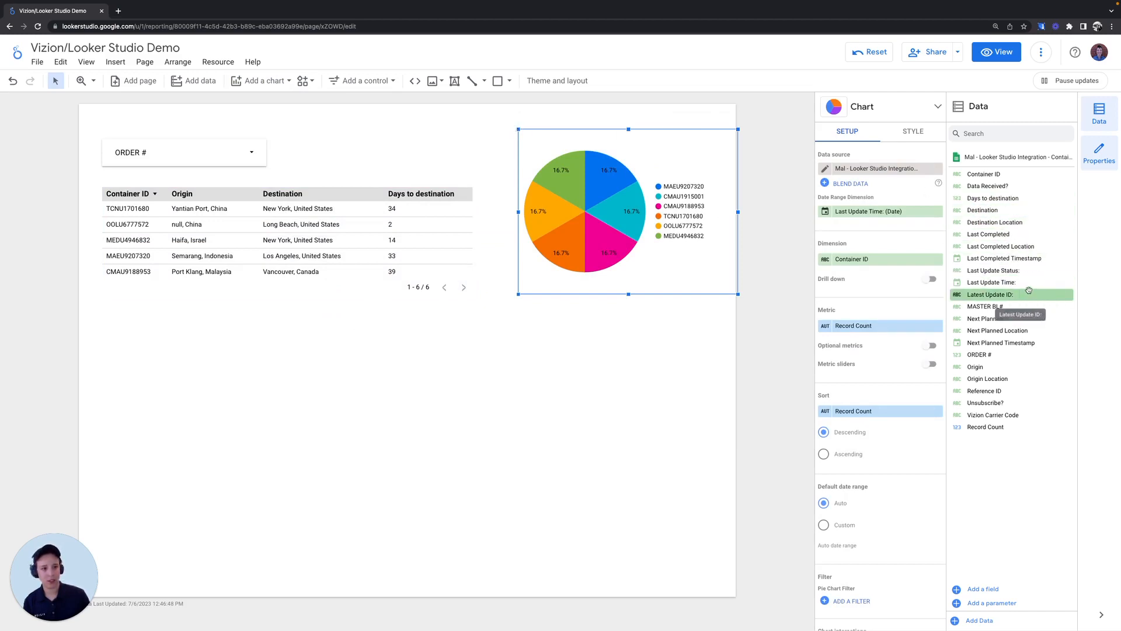
left_click_drag(1028, 270, 895, 260)
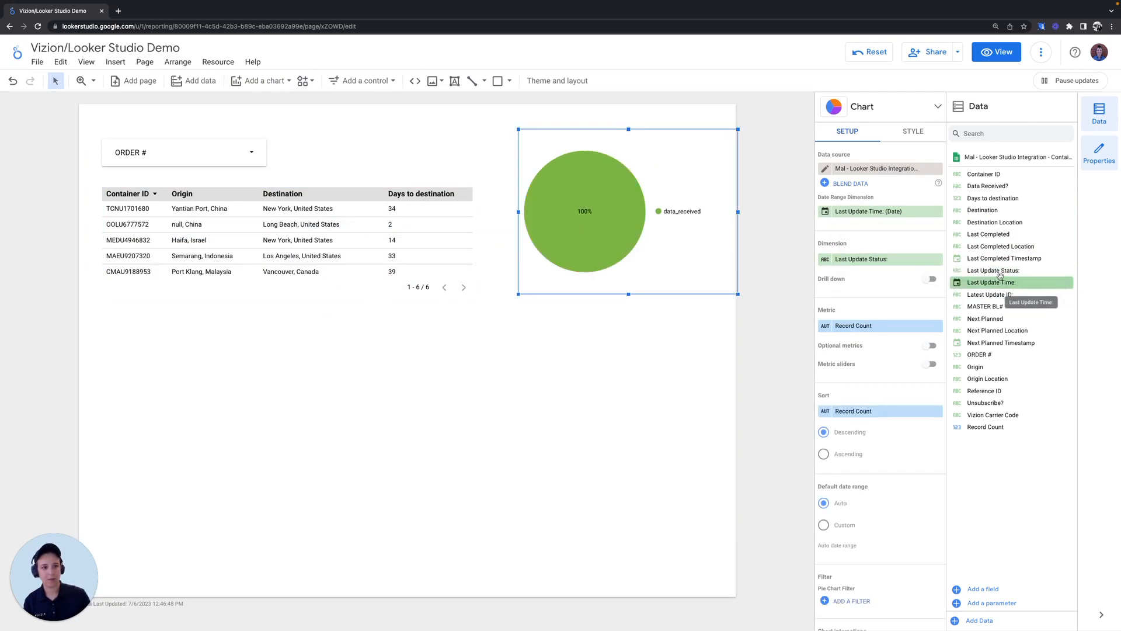
left_click_drag(1000, 272, 897, 327)
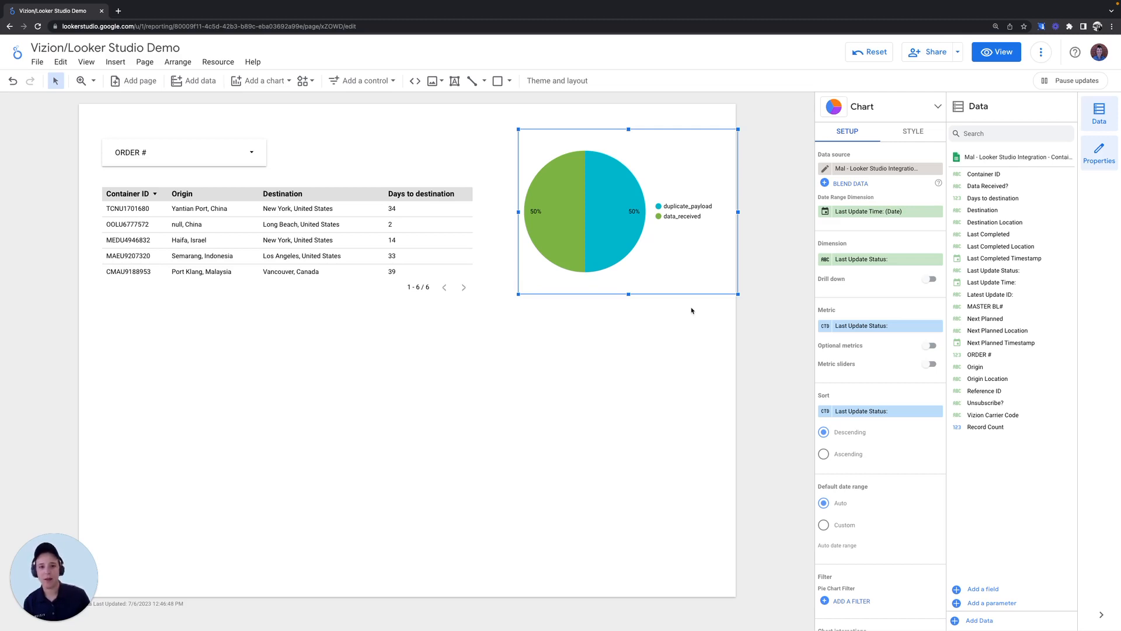
Change the pie chart's dimension value color for duplicate_payload to light orange
left_click(918, 132)
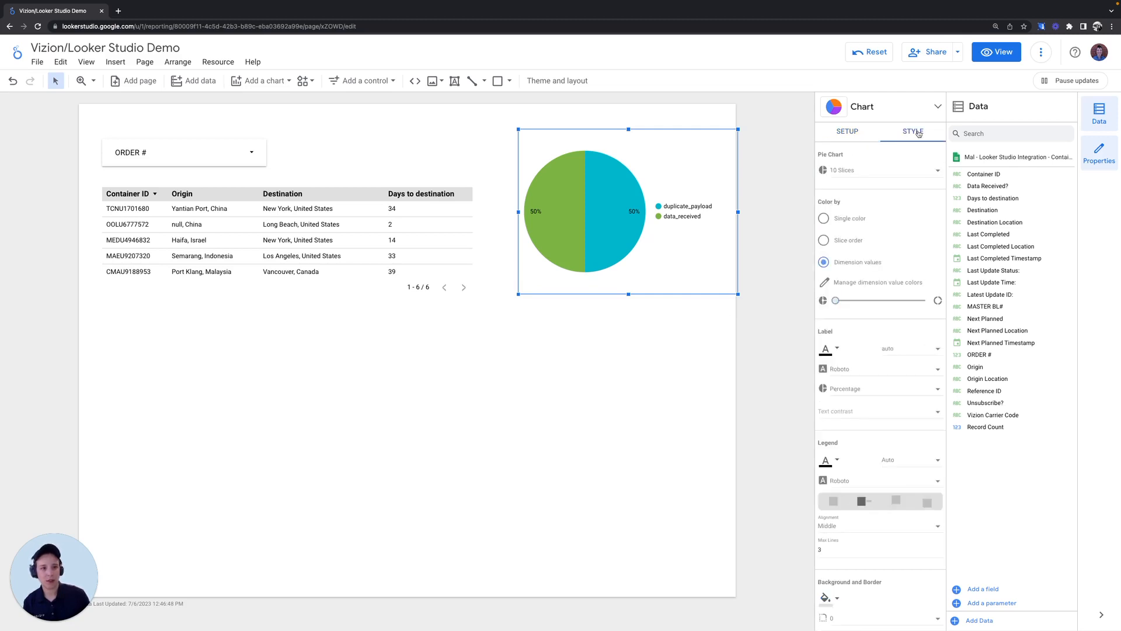
left_click(906, 282)
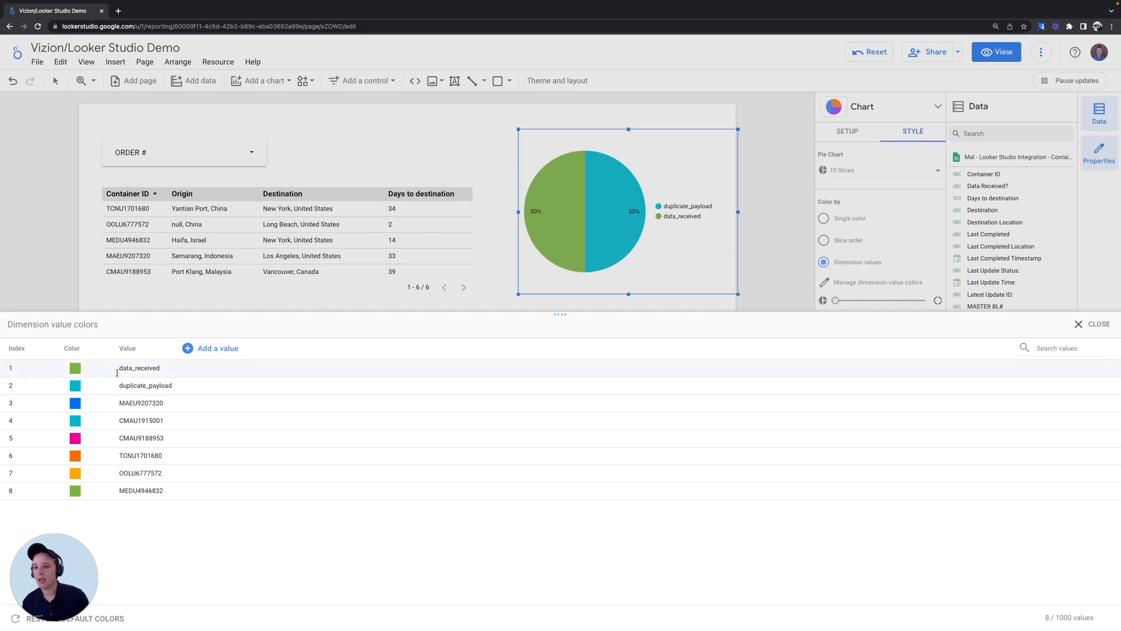
left_click(79, 388)
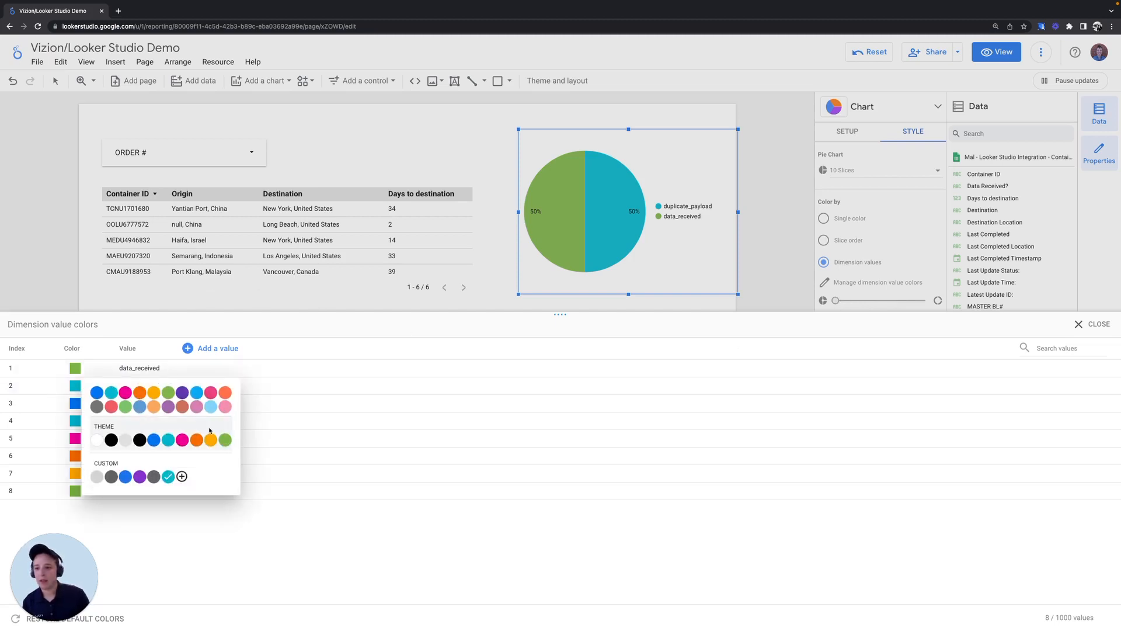
left_click(154, 407)
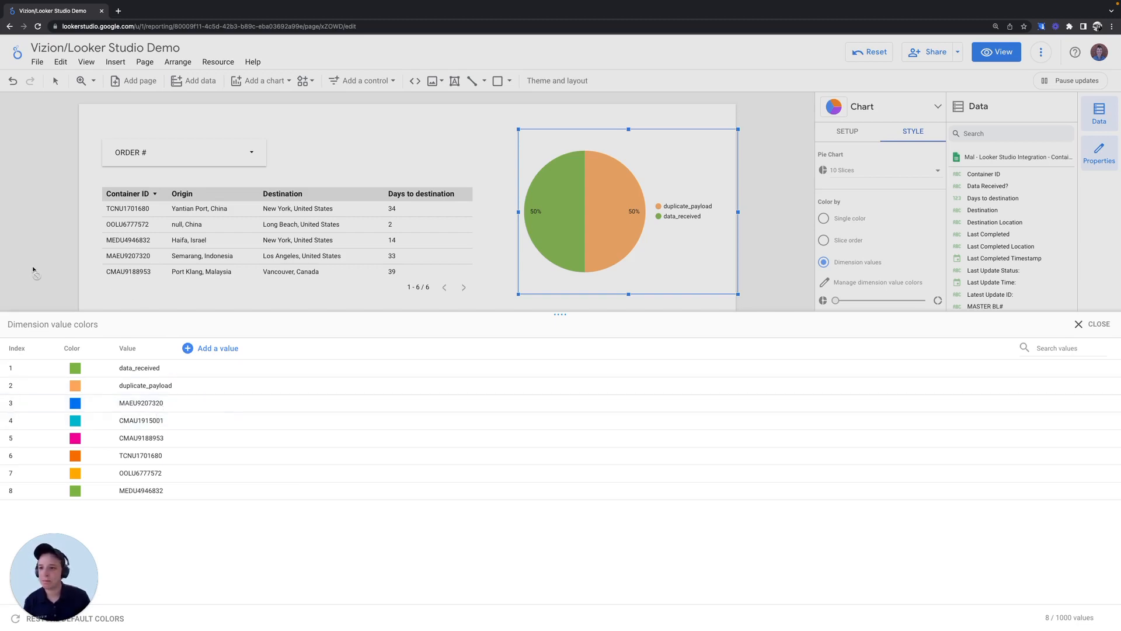
left_click(519, 282)
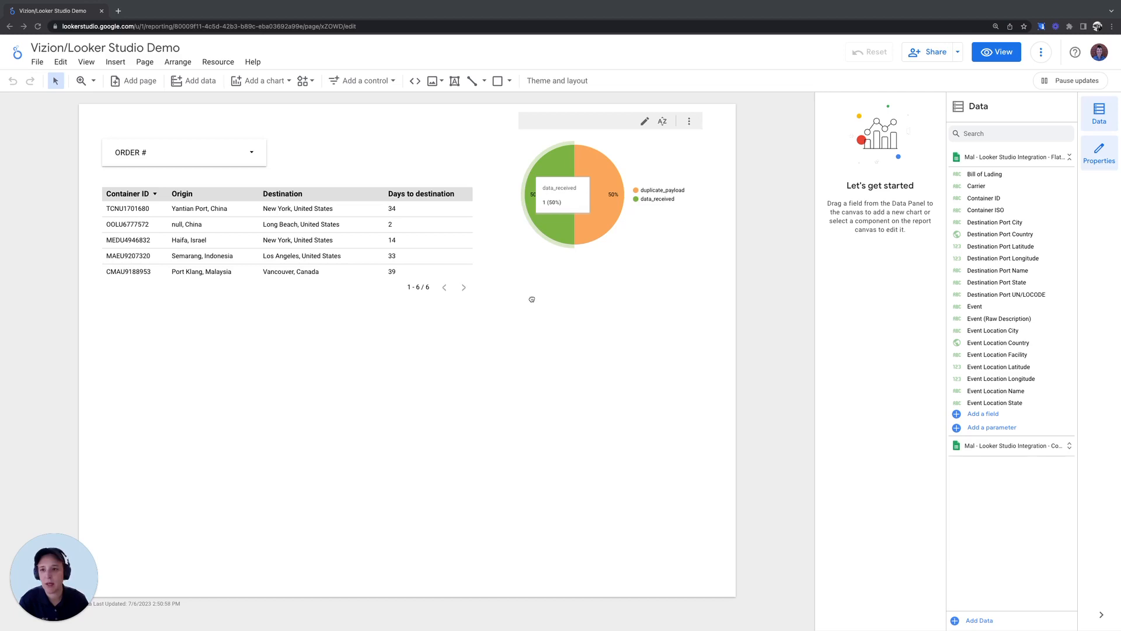
Add a data blend named "Order # + Flattened JSON" and use the Containers sheet as its first table's data source
left_click(218, 62)
left_click(241, 100)
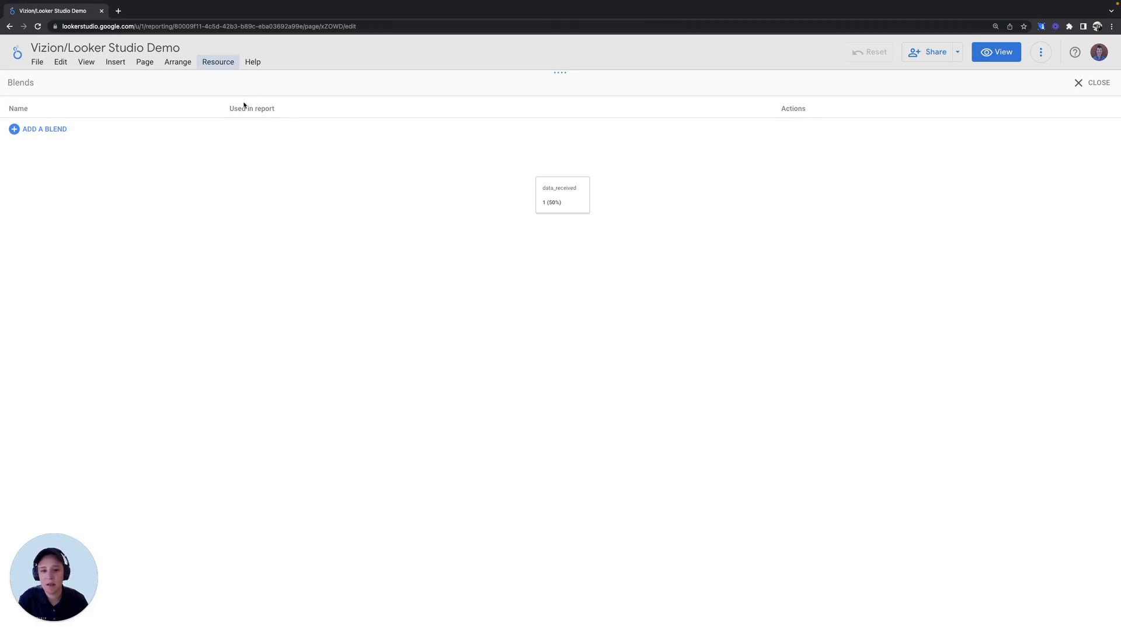
left_click(51, 130)
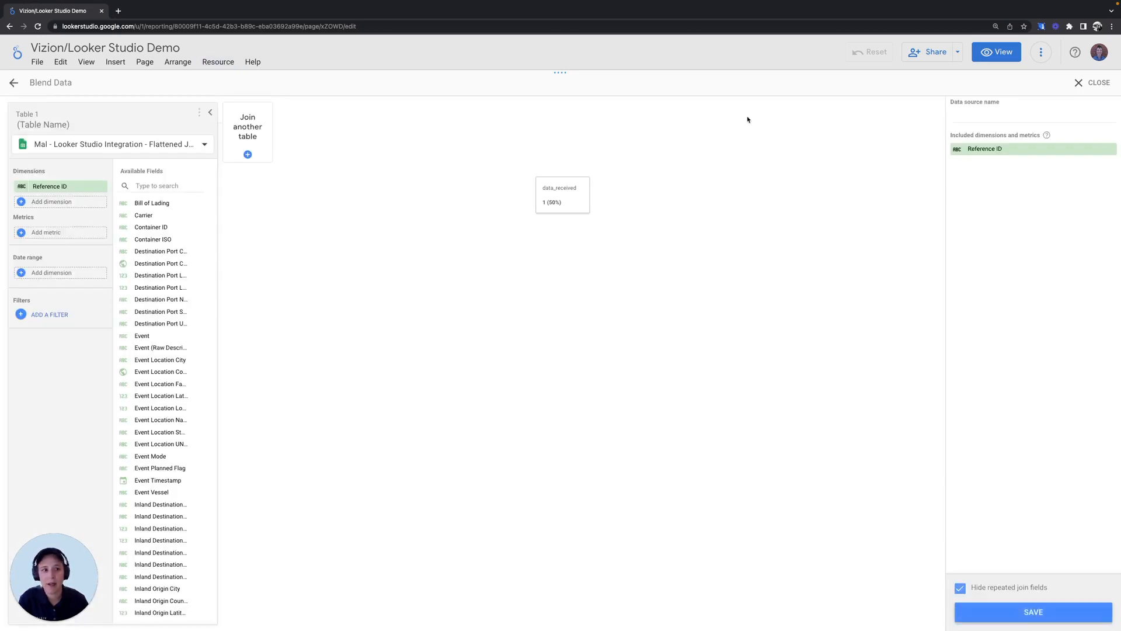
left_click(968, 119)
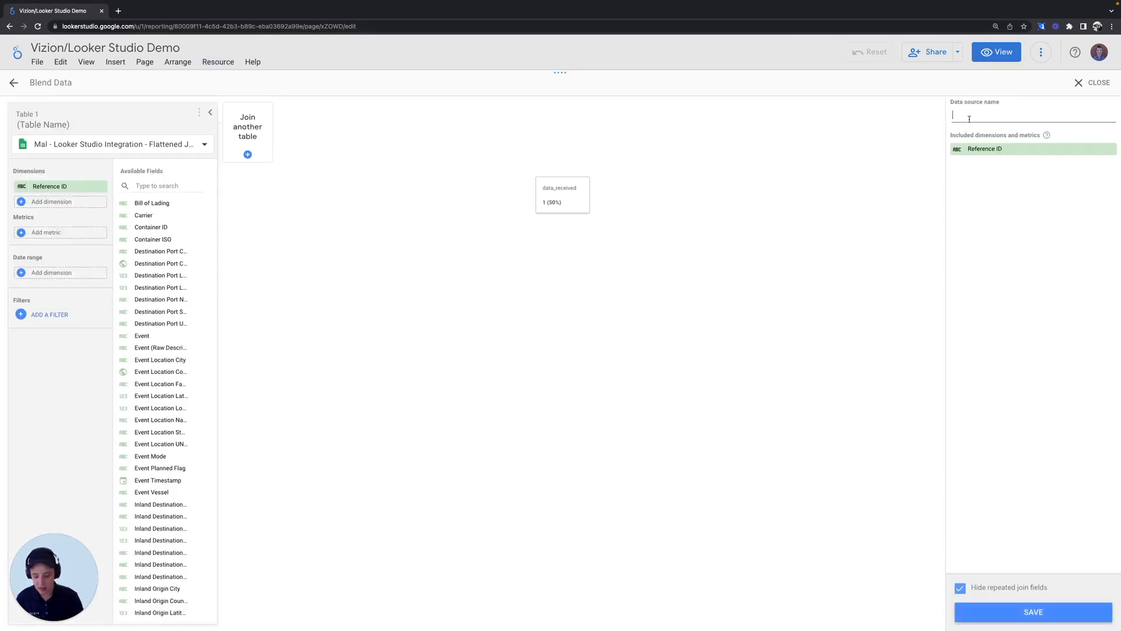
type("Order # + Flattened J")
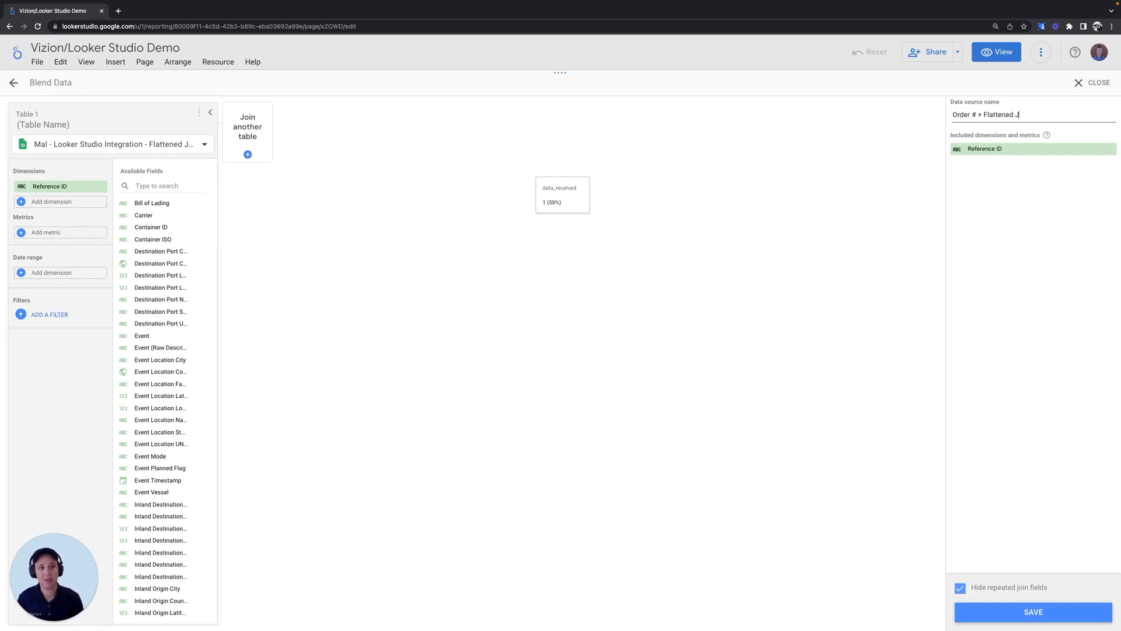
type("SON")
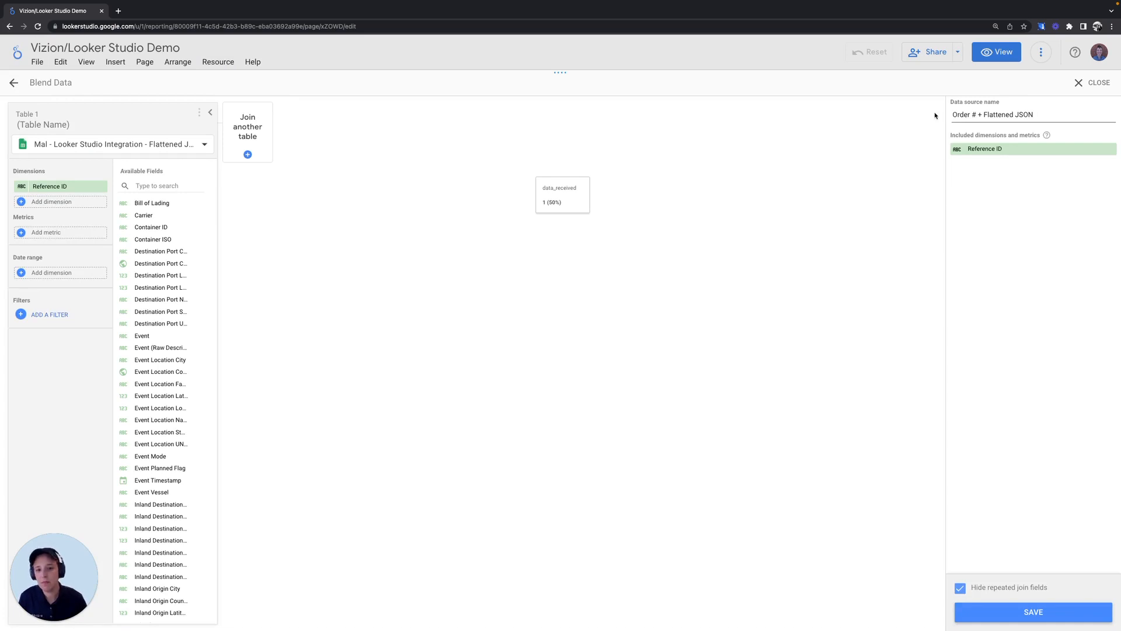
left_click(137, 144)
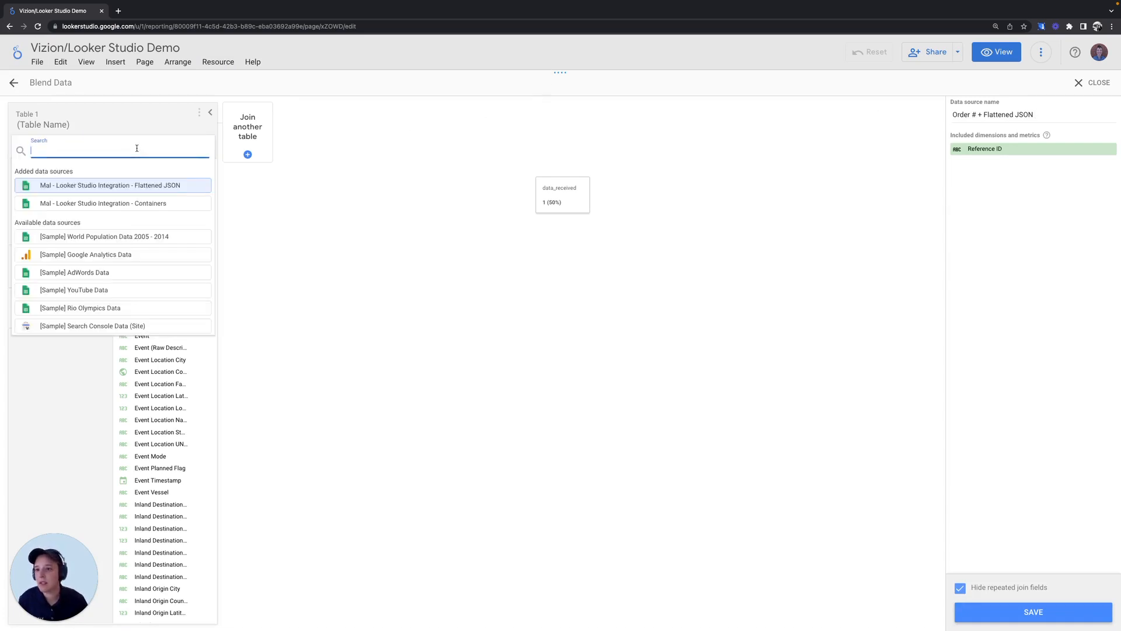
left_click(45, 204)
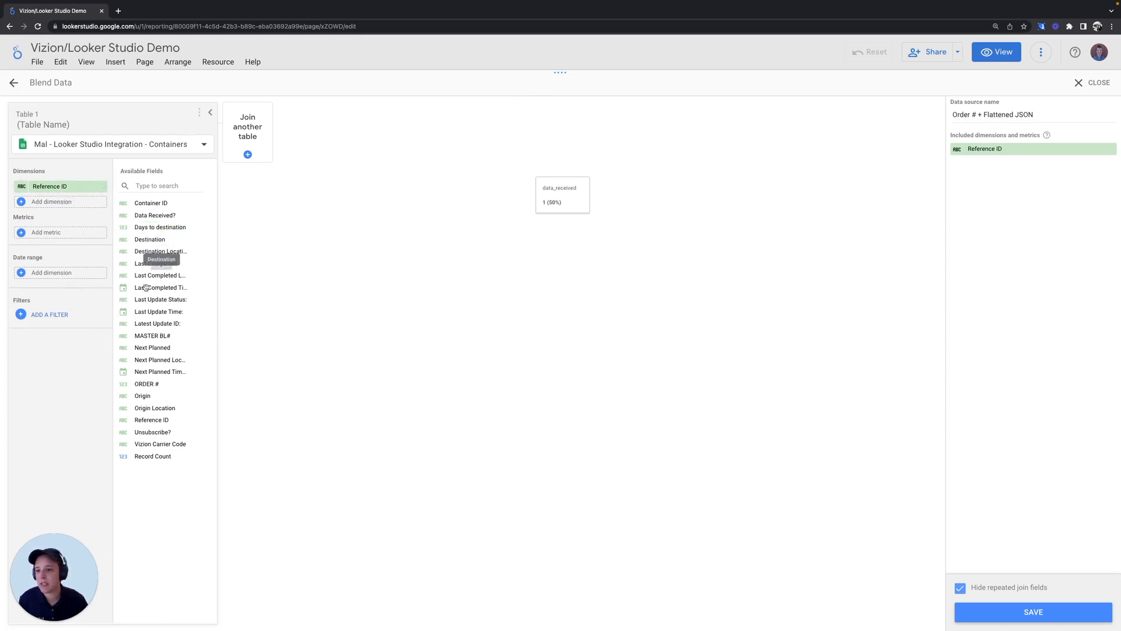
Add ORDER # to the Containers table's dimensions and left-outer join the Flattened JSON sheet to it on Reference ID
left_click_drag(161, 389, 78, 206)
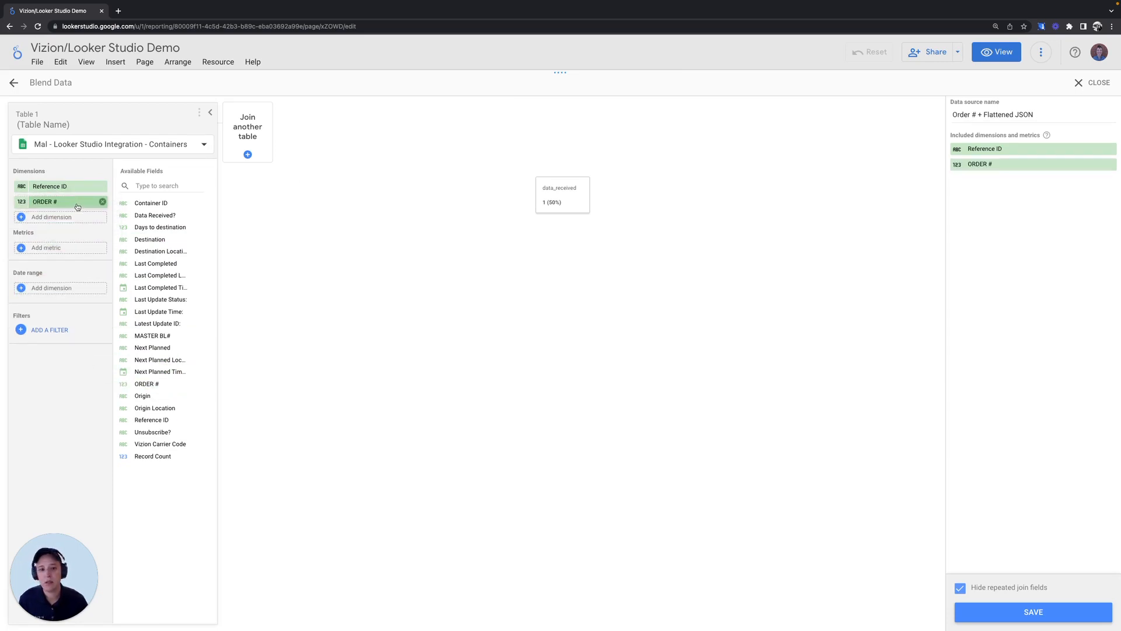
left_click(244, 153)
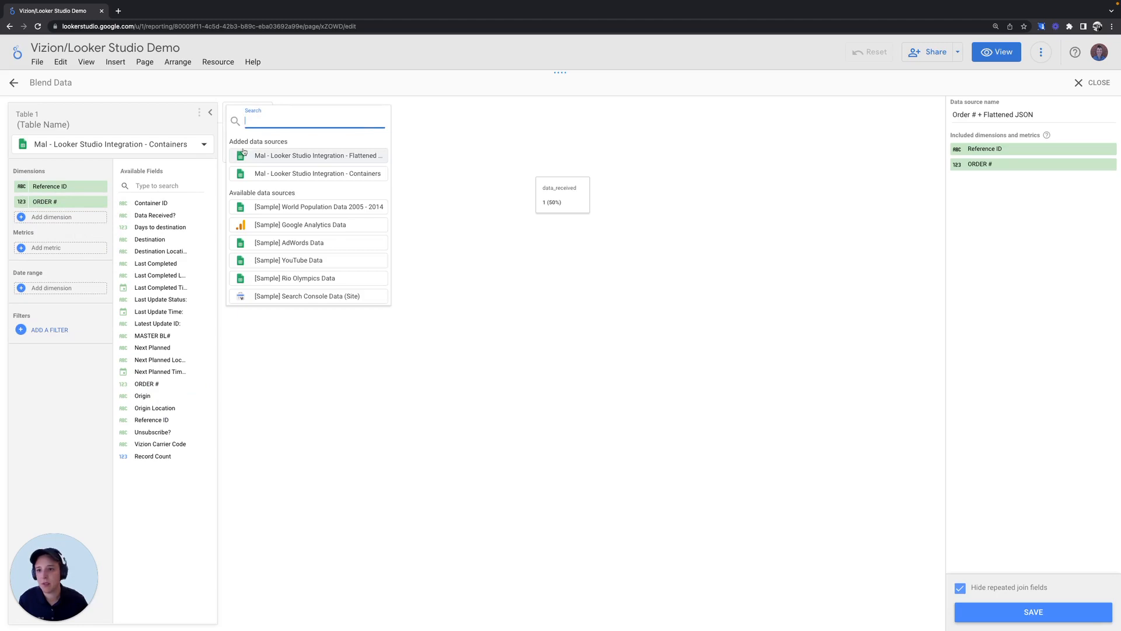
left_click(300, 155)
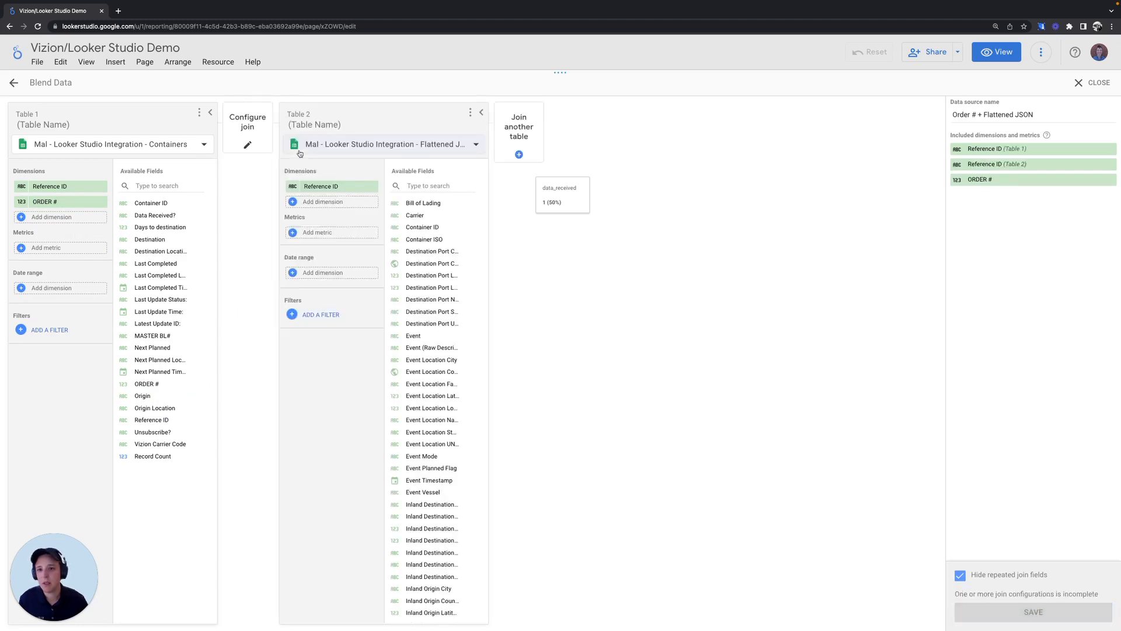
left_click(248, 145)
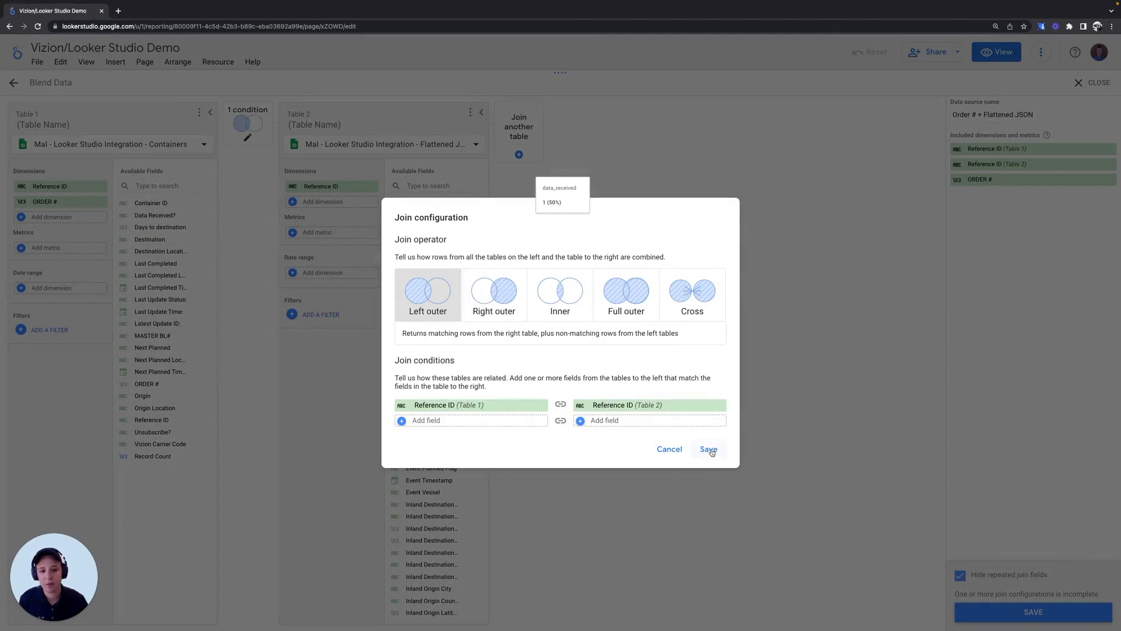
left_click(709, 450)
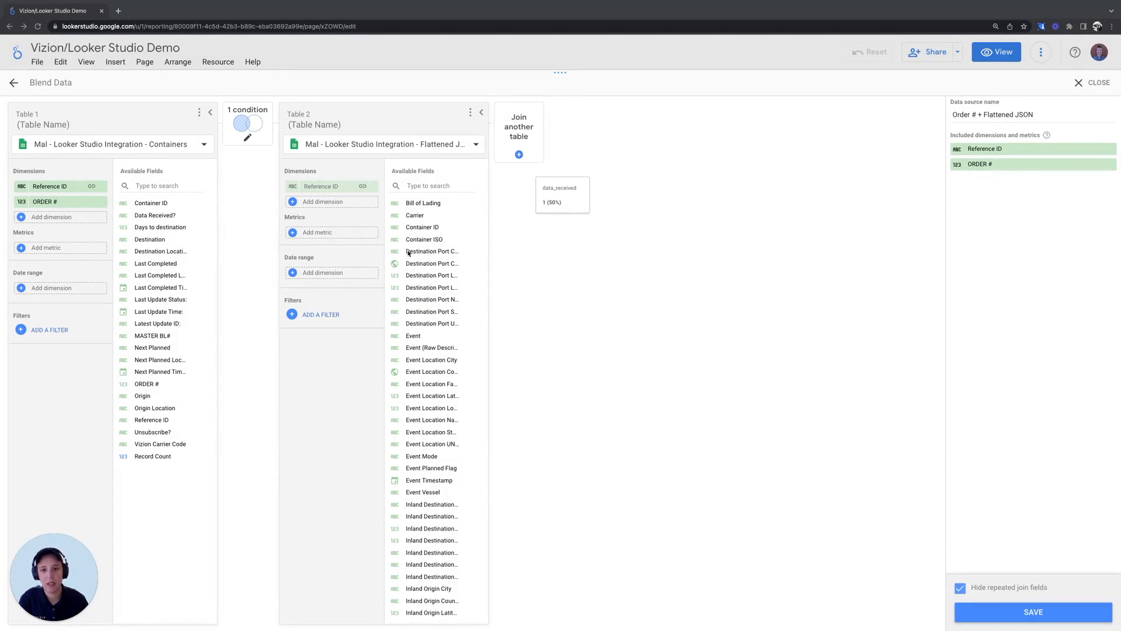
Add Container ID, Event, Event Location City, Event Location Country, Event Planned Flag and Event Timestamp as second-table dimensions, and save the blend
left_click_drag(425, 228, 361, 206)
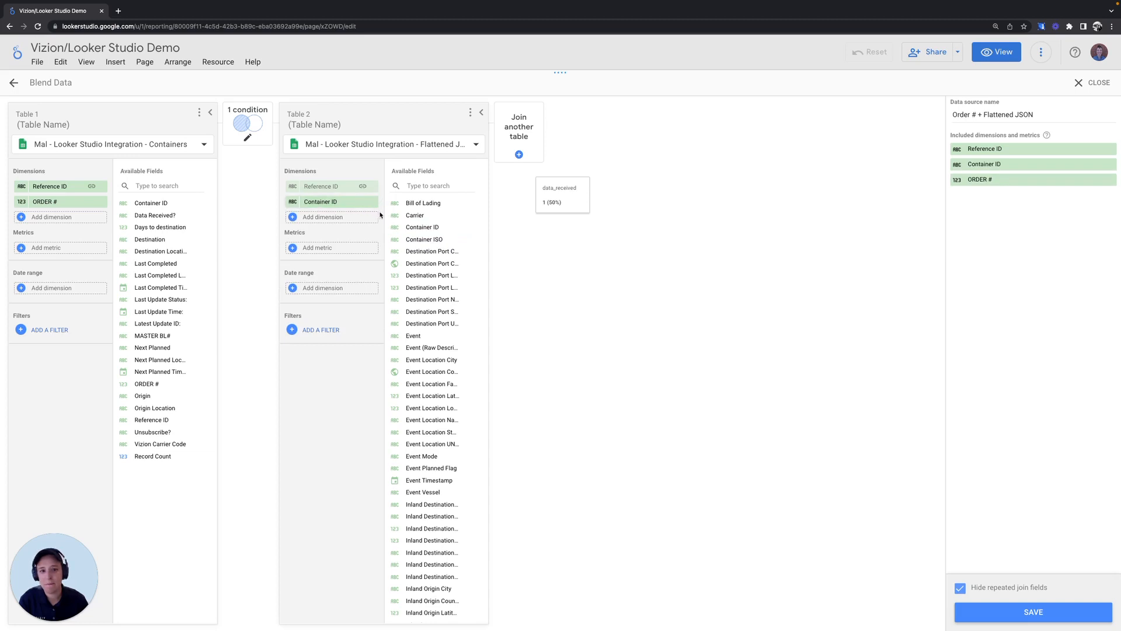
left_click_drag(427, 337, 355, 222)
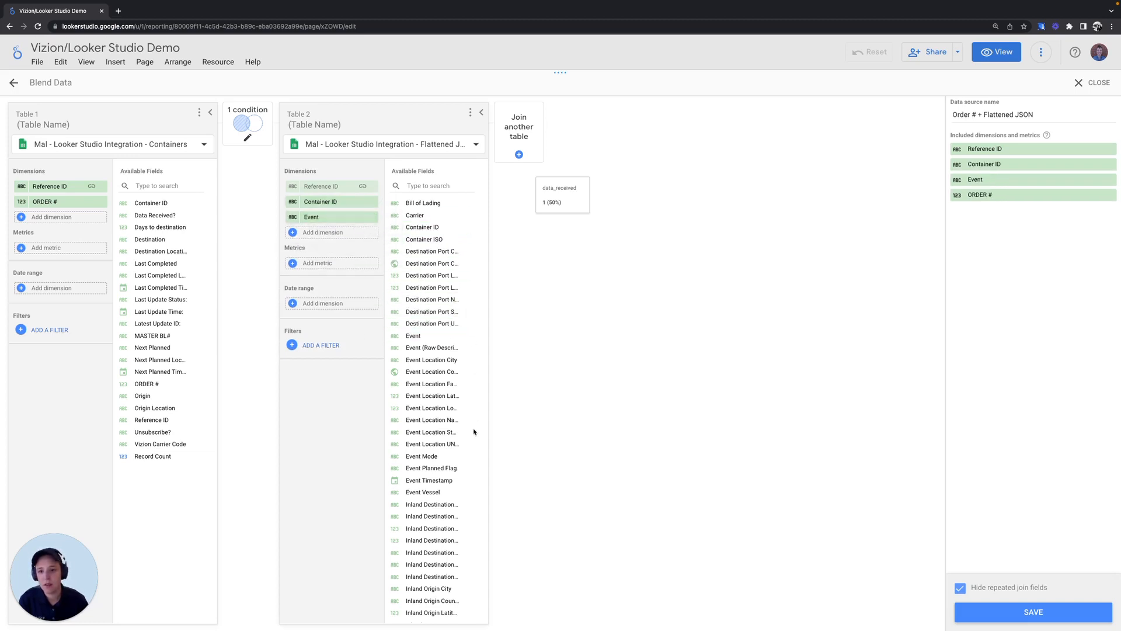
left_click_drag(447, 360, 353, 234)
left_click_drag(433, 372, 350, 239)
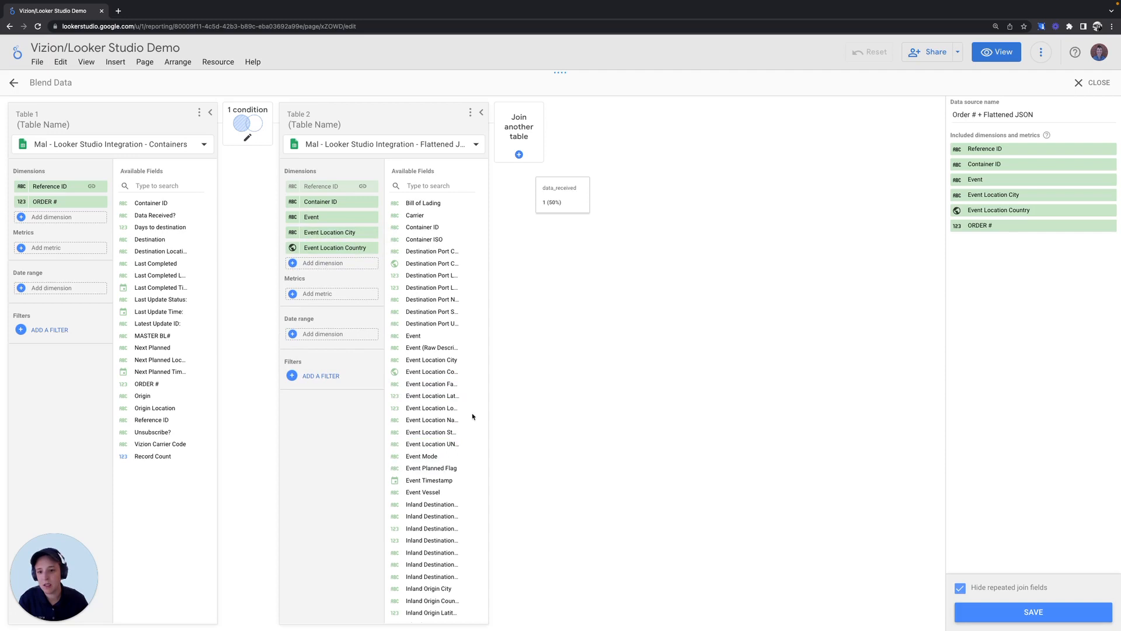
scroll(453, 455, "down", 1)
left_click_drag(444, 465, 362, 268)
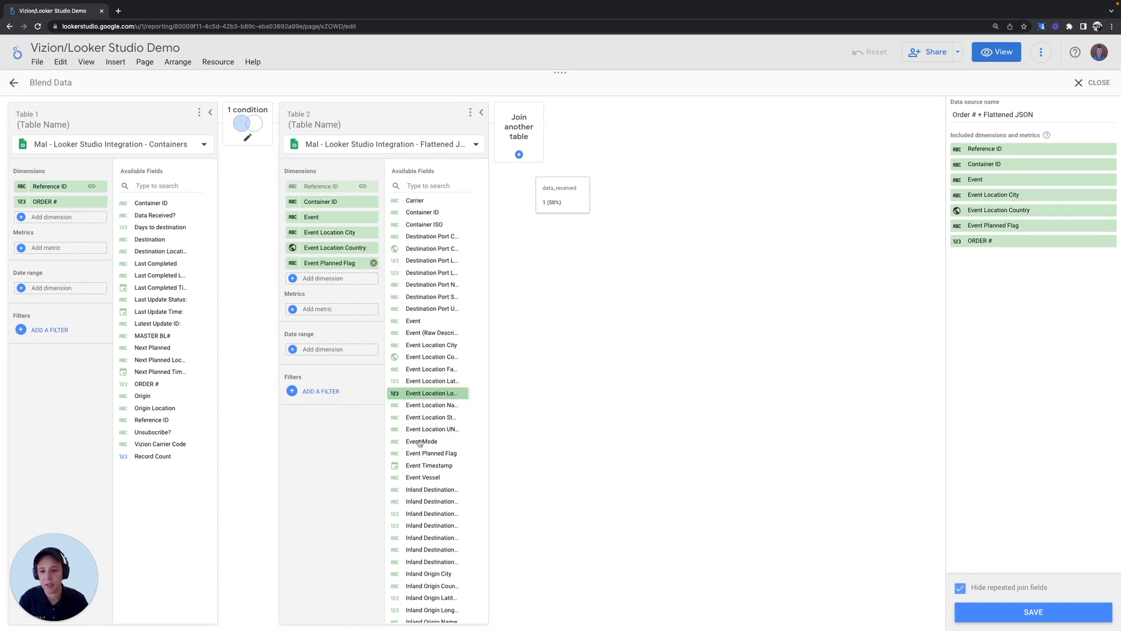
left_click_drag(439, 466, 363, 282)
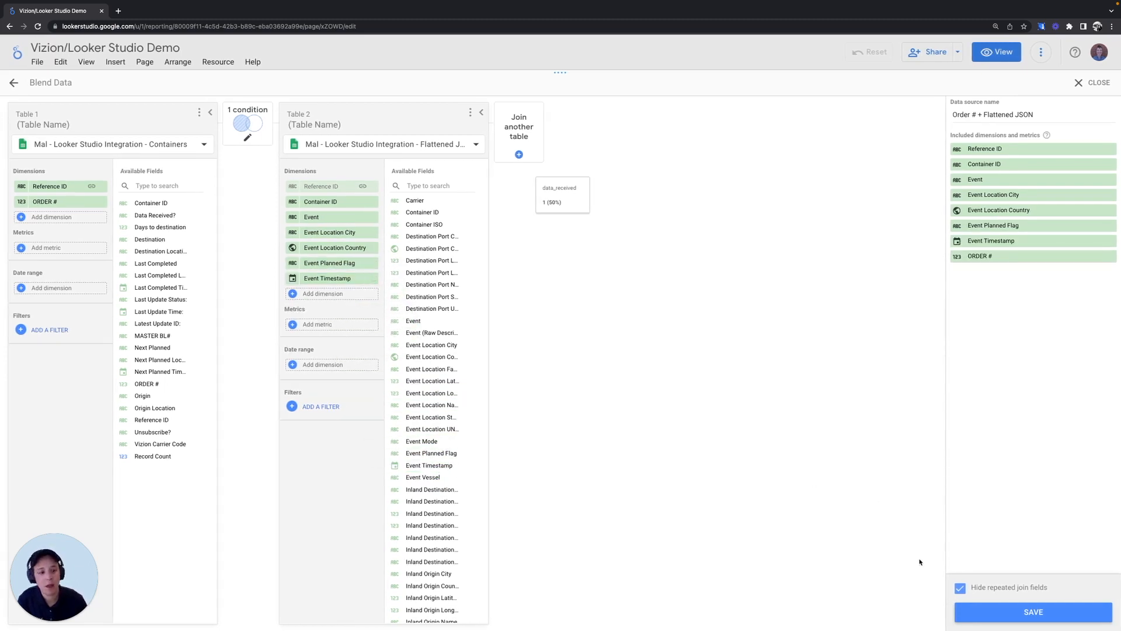
left_click(975, 613)
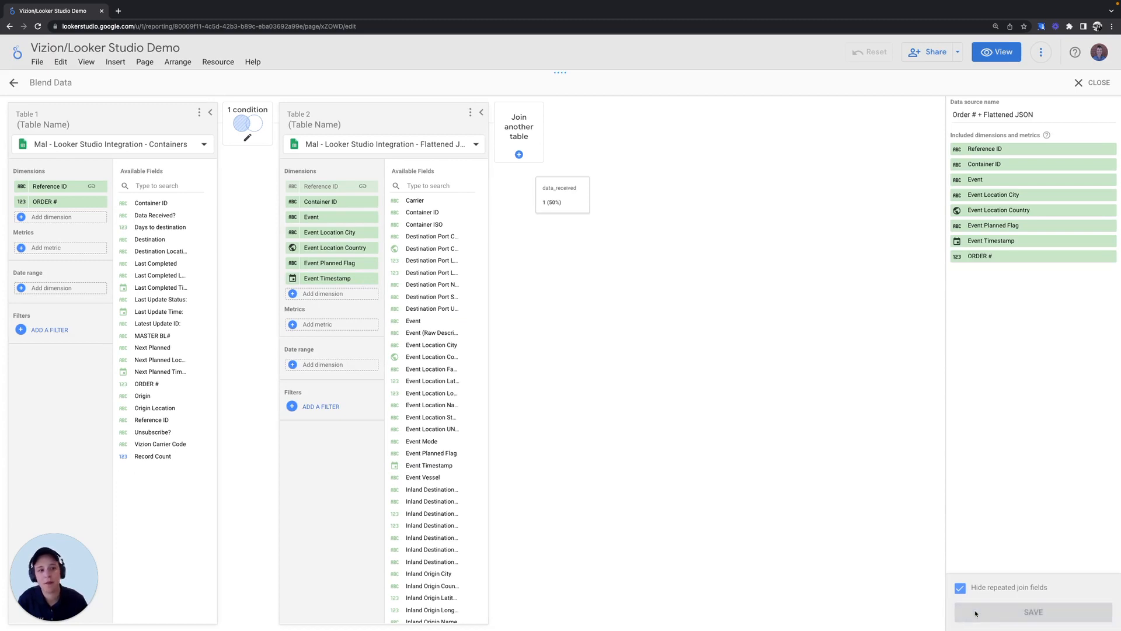
left_click(1093, 82)
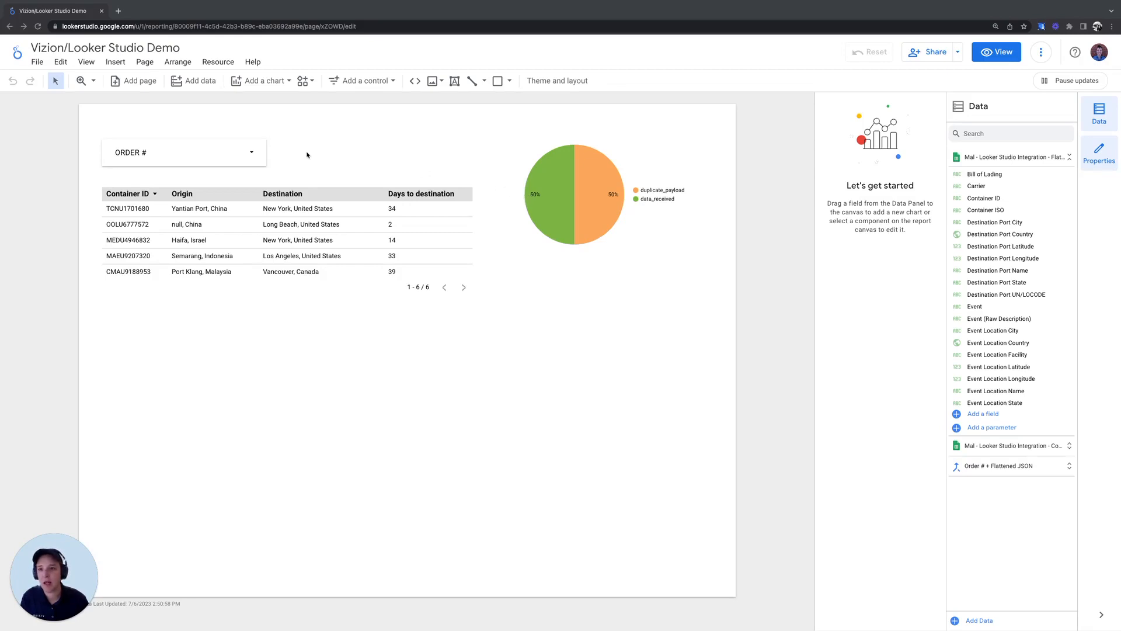
Insert a table below the container table, widen it to extend under the pie chart, and set its data source to "Order # + Flattened JSON"
left_click(259, 81)
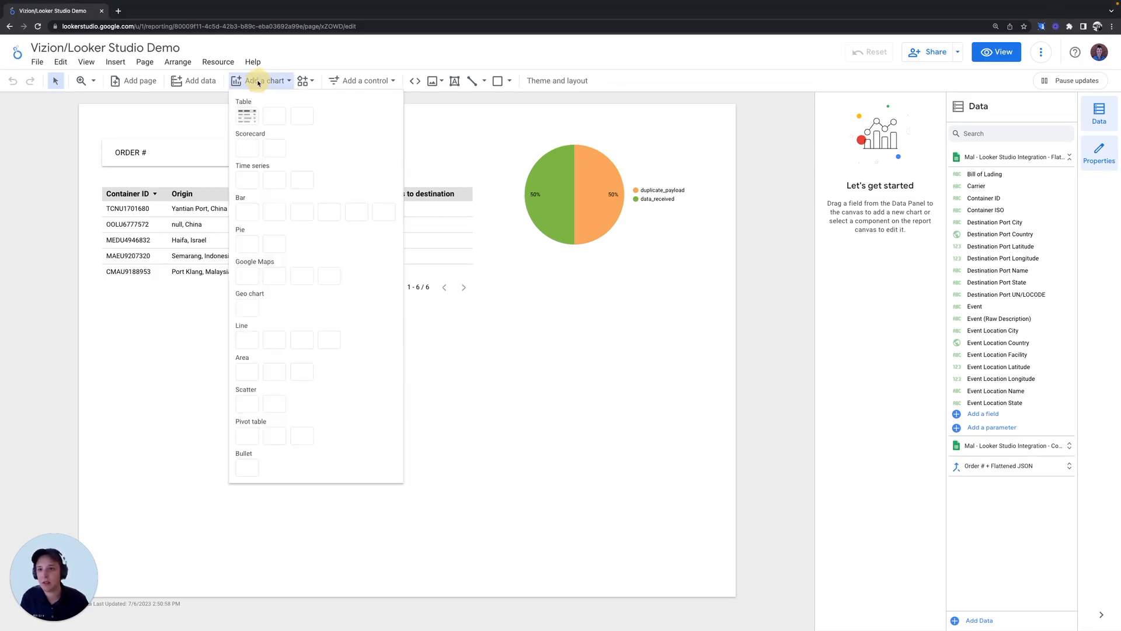
left_click(250, 123)
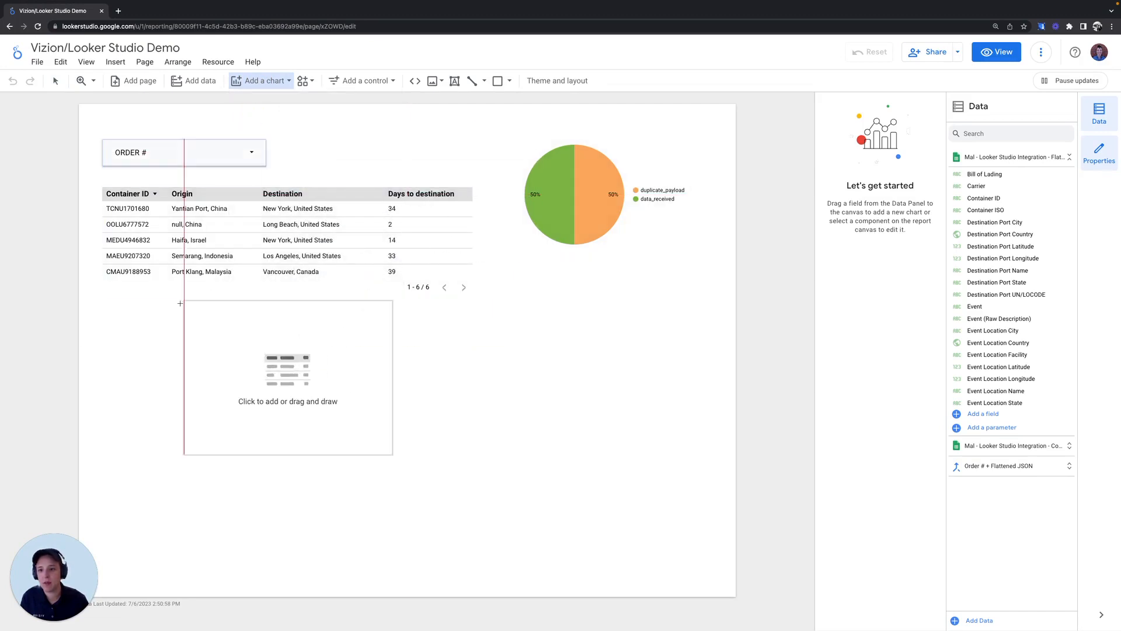
left_click(122, 312)
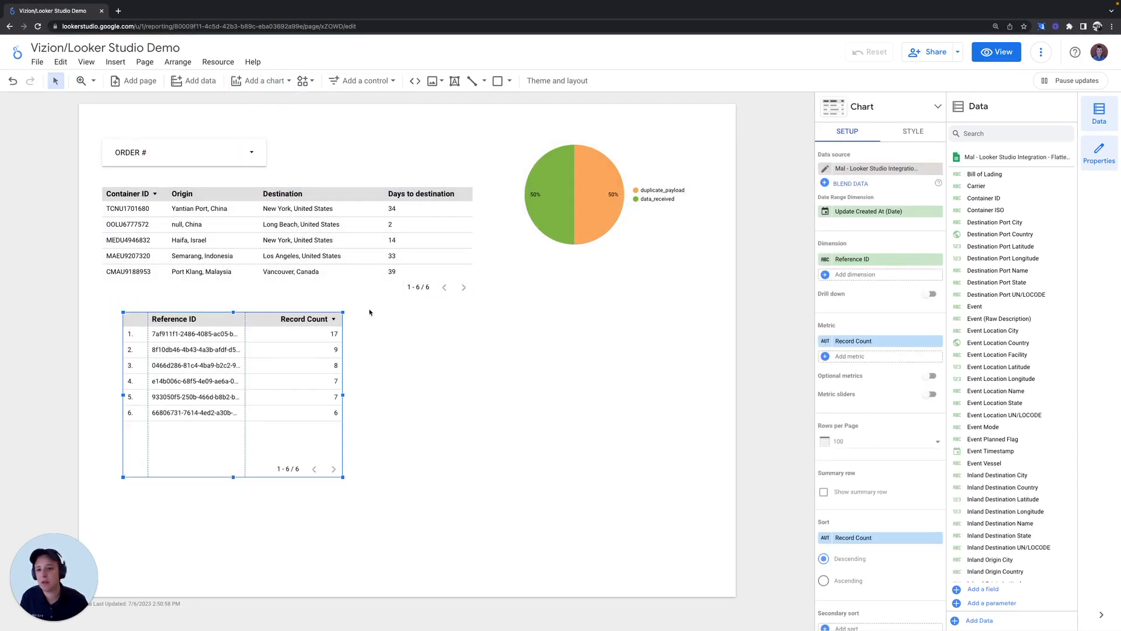
left_click_drag(344, 312, 658, 321)
left_click(885, 168)
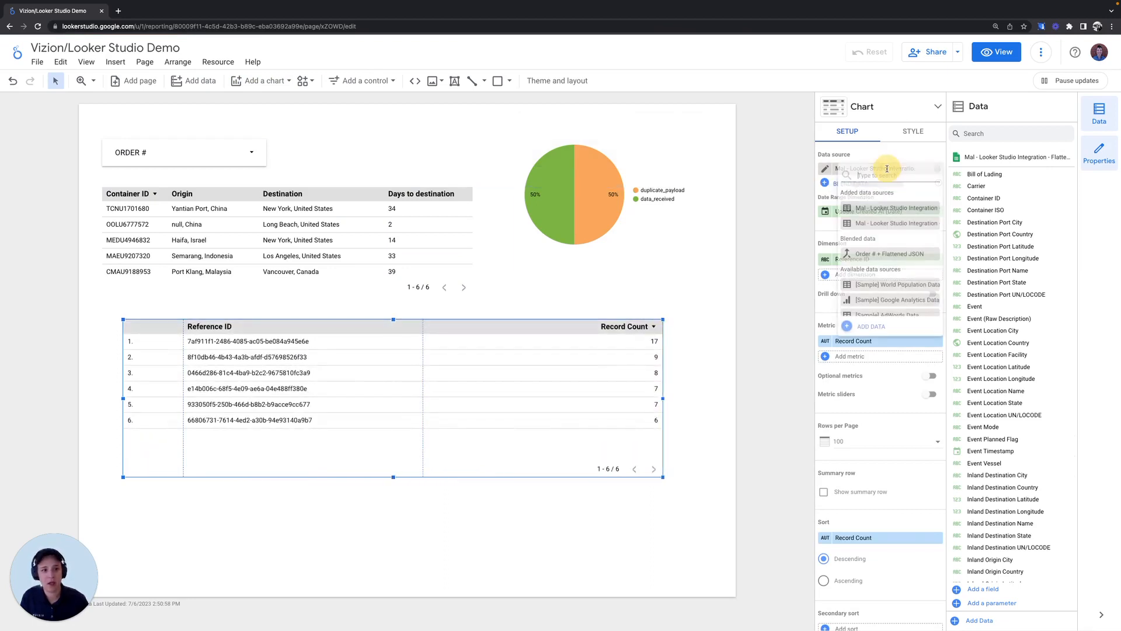
left_click(893, 255)
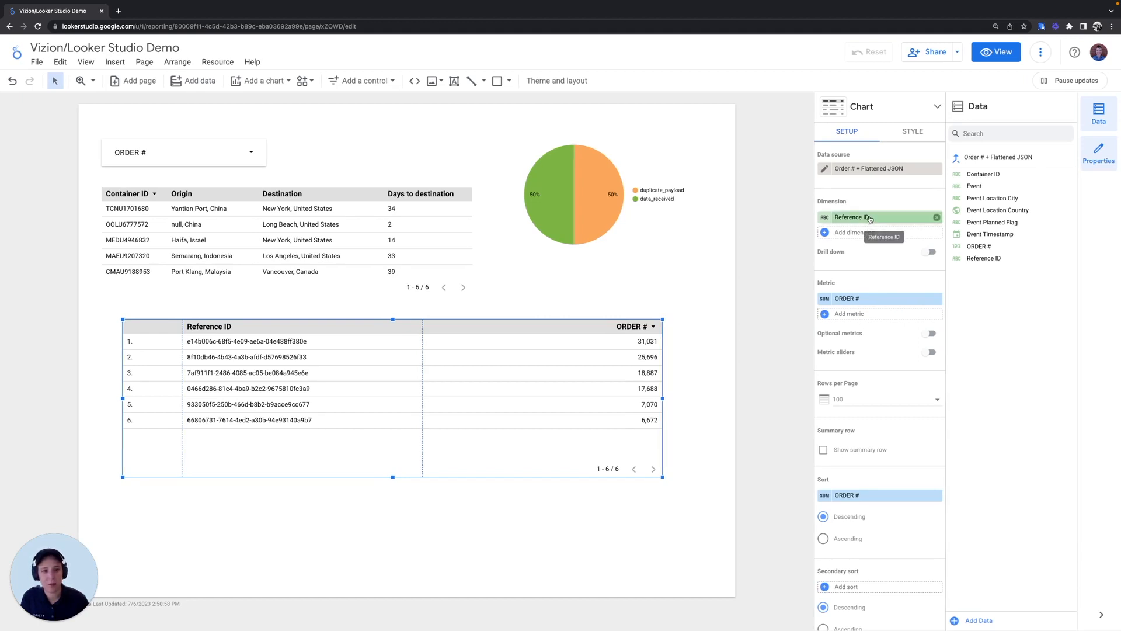
Replace the new table's Reference ID dimension with Event, Event Location City, Event Location Country, Event Planned Flag and Event Timestamp
left_click(934, 218)
left_click_drag(974, 186, 852, 220)
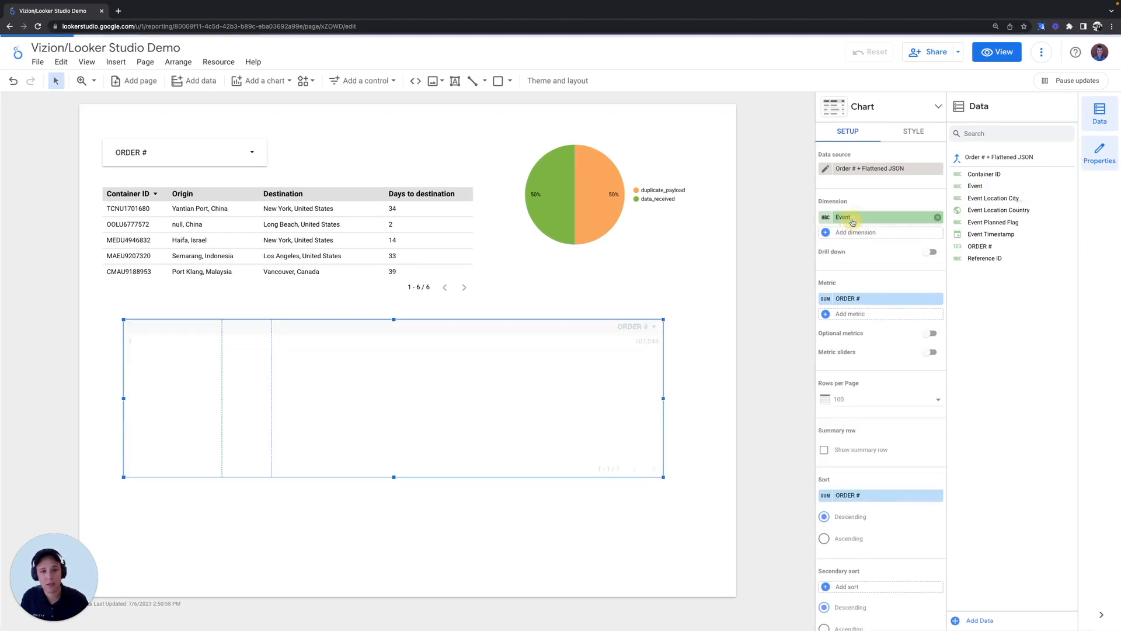
left_click_drag(993, 198, 897, 247)
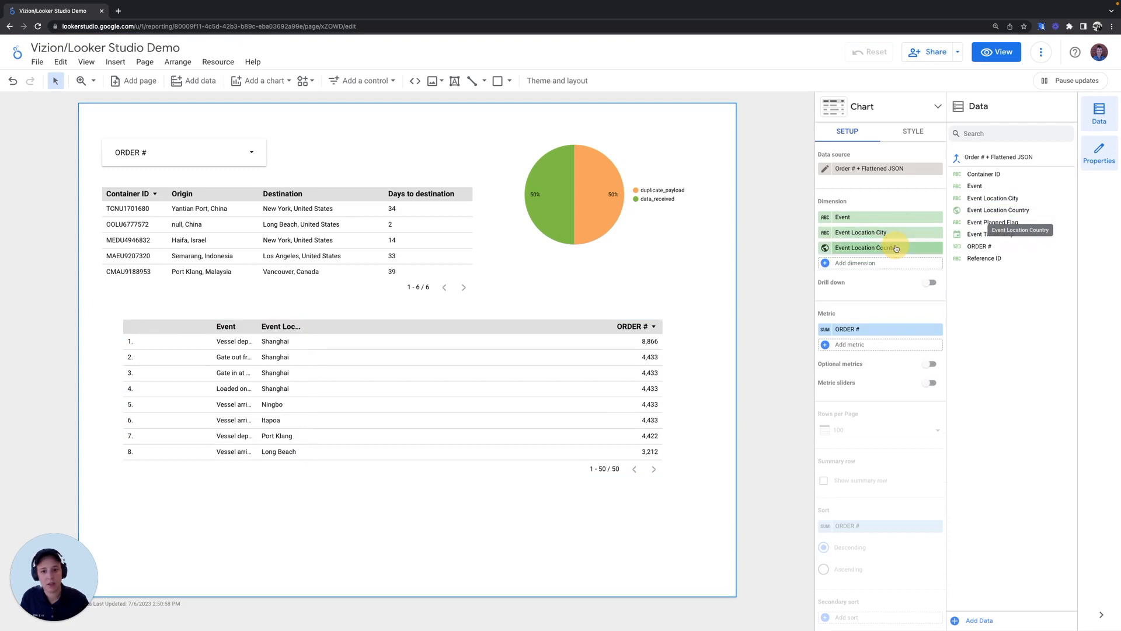
left_click_drag(993, 222, 910, 263)
left_click_drag(990, 234, 870, 281)
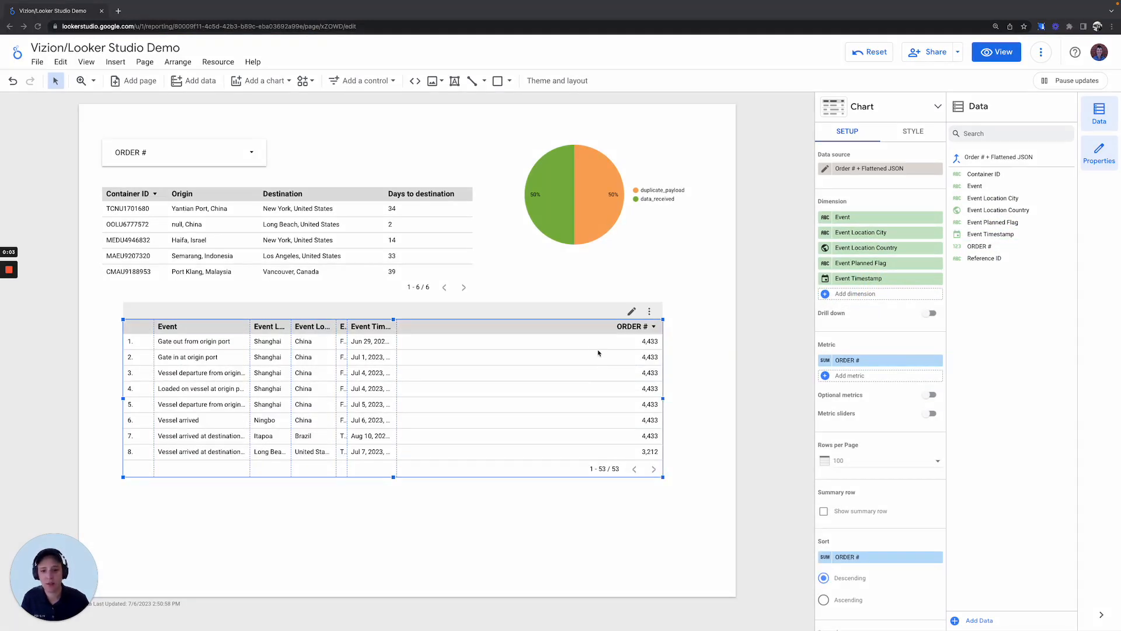
Remove the ORDER # metric from the events table and widen its Event Planned Flag and Event Location City columns
left_click_drag(397, 358, 559, 358)
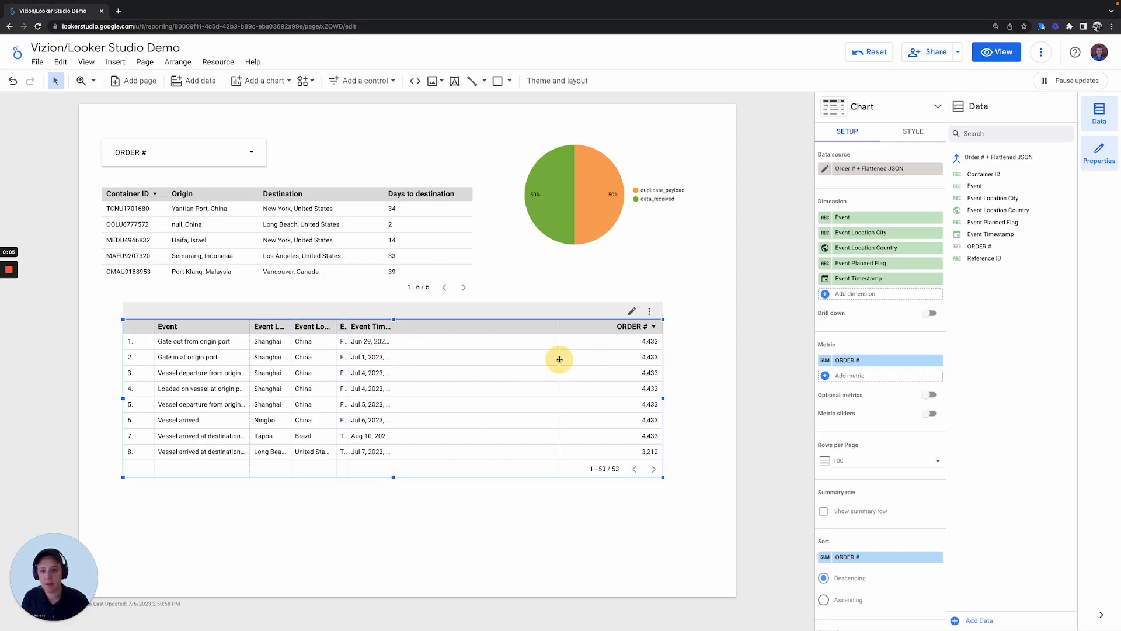
left_click(934, 360)
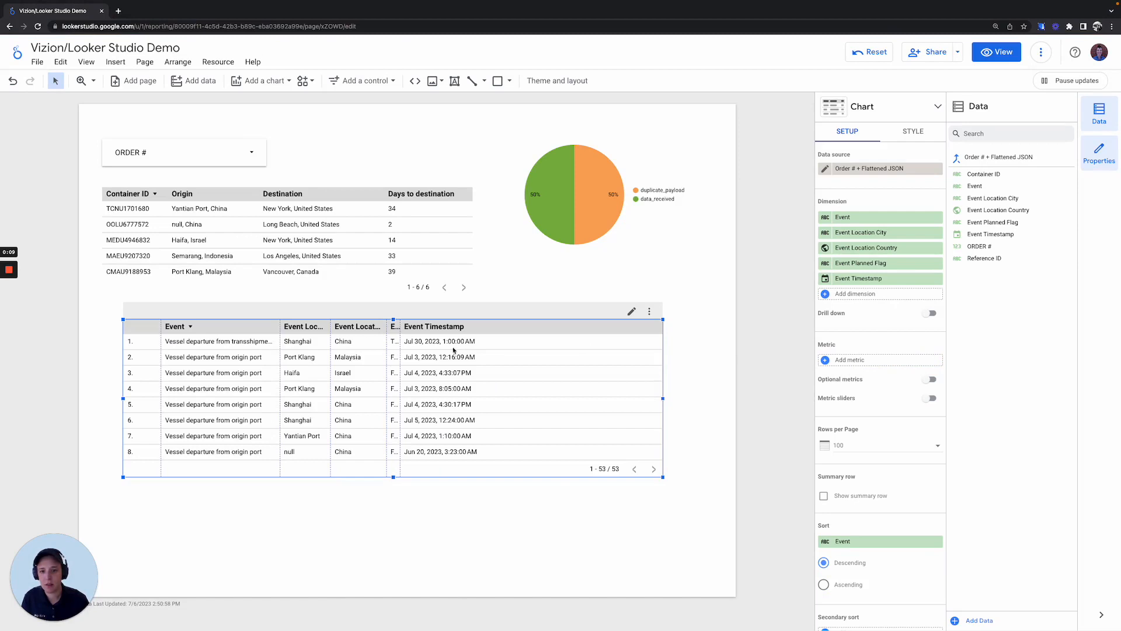
left_click_drag(400, 355, 472, 357)
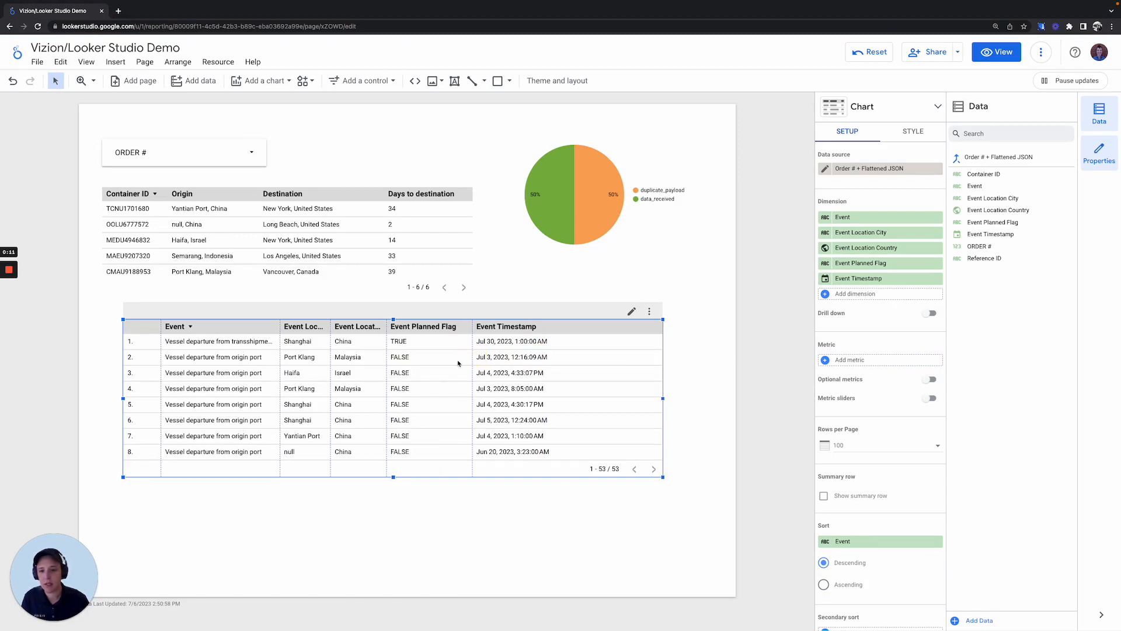
left_click_drag(331, 363, 343, 363)
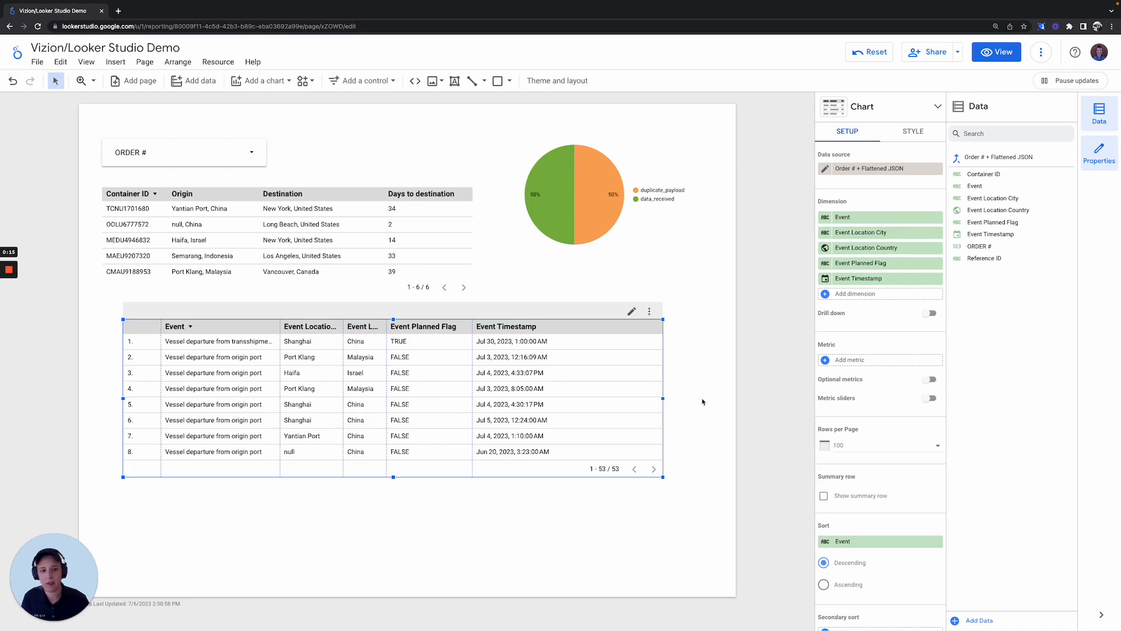
Turn off row numbers in the events table's body
left_click(907, 139)
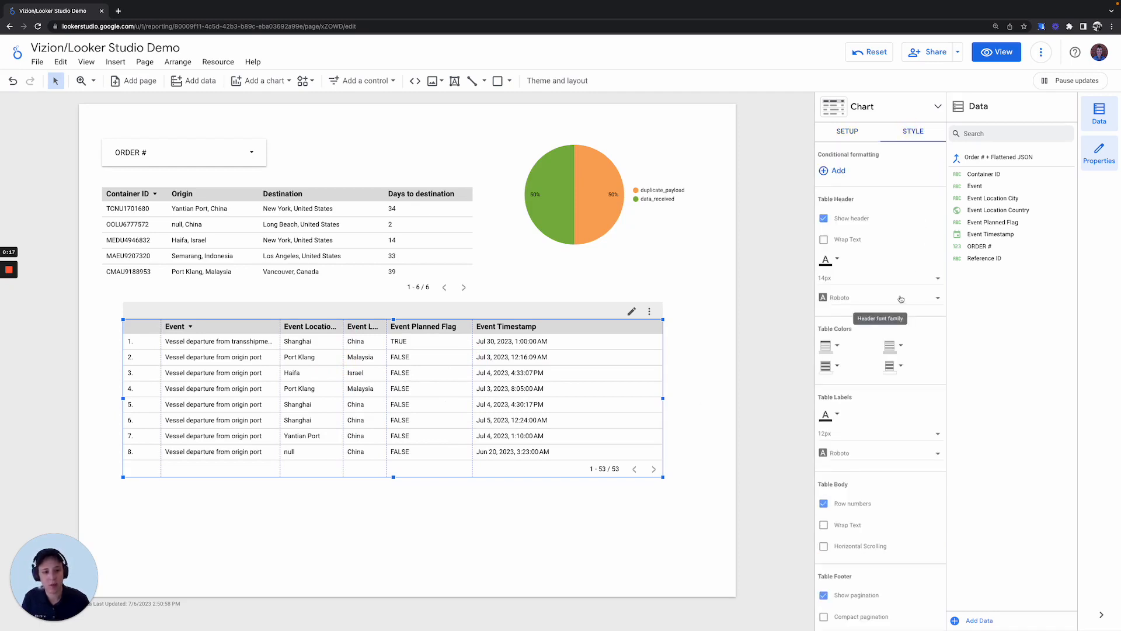
scroll(884, 317, "down", 2)
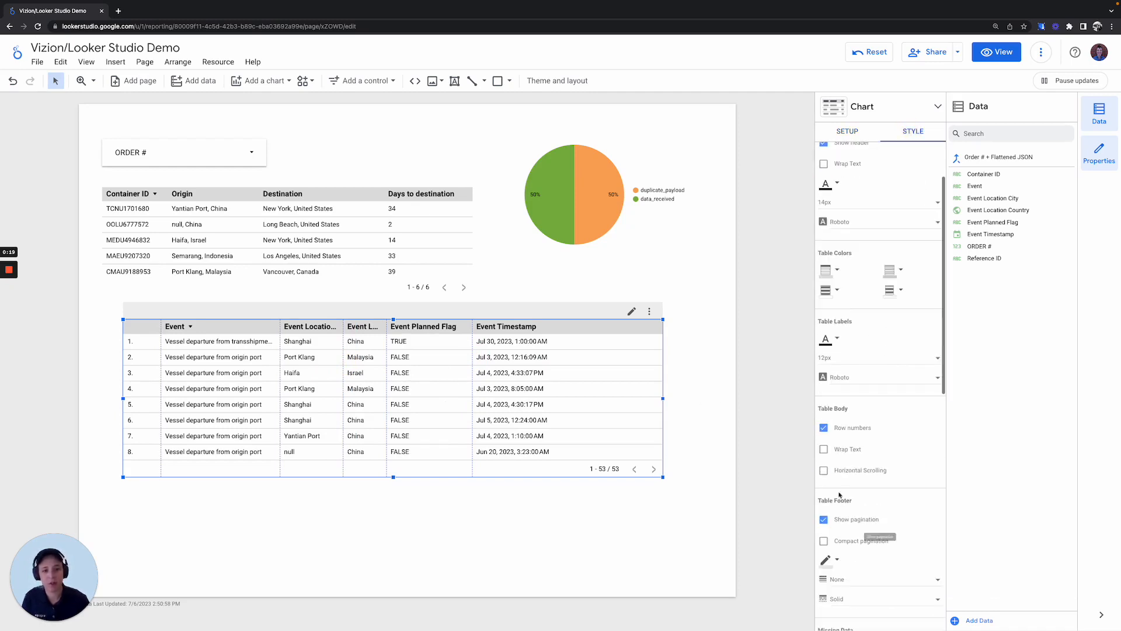
left_click(824, 428)
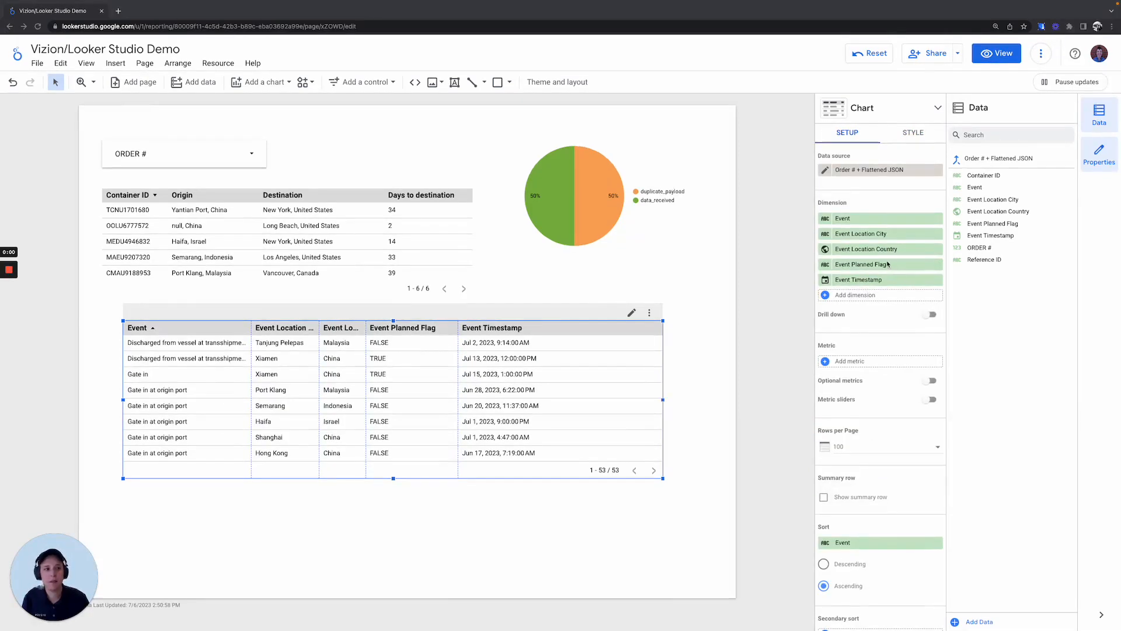
Sort the events table by Event Timestamp in descending order
left_click(868, 547)
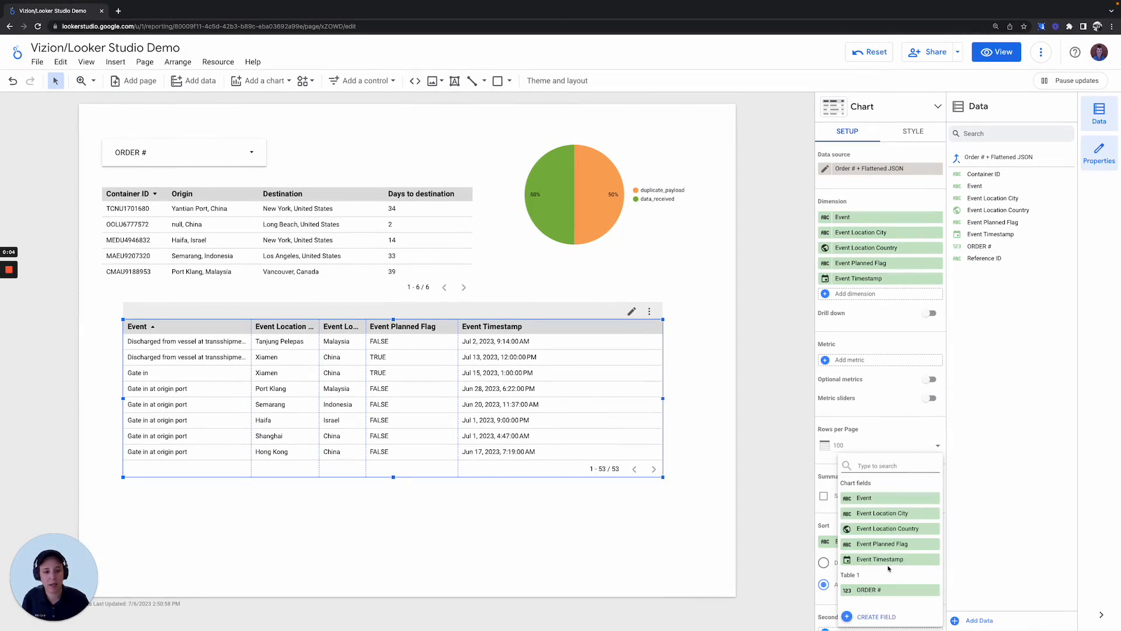
left_click(885, 559)
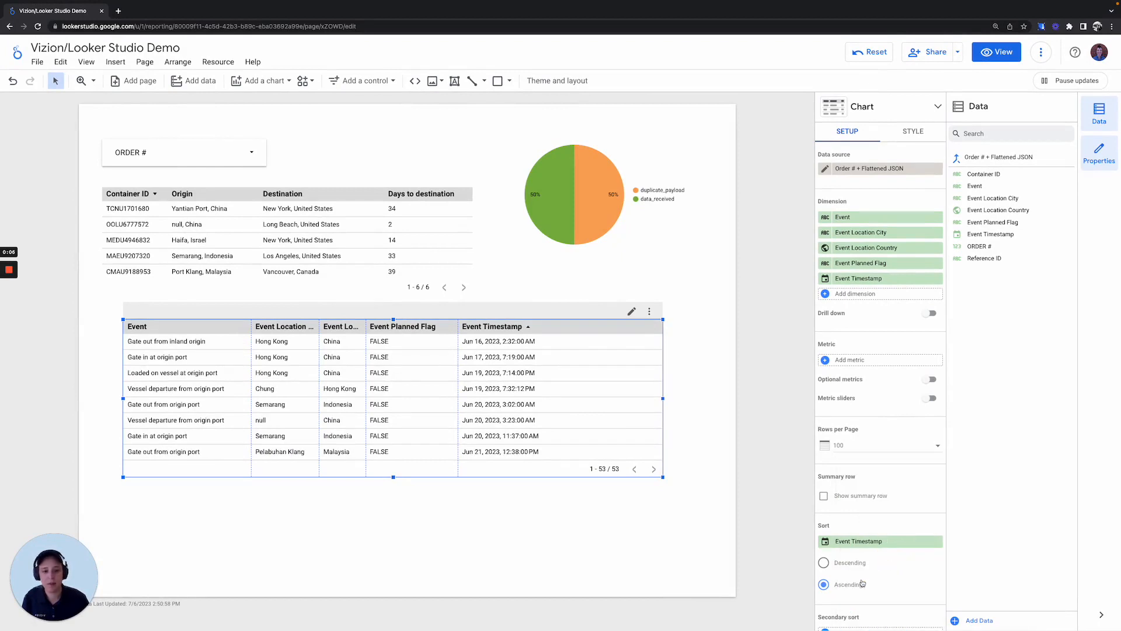
left_click(824, 563)
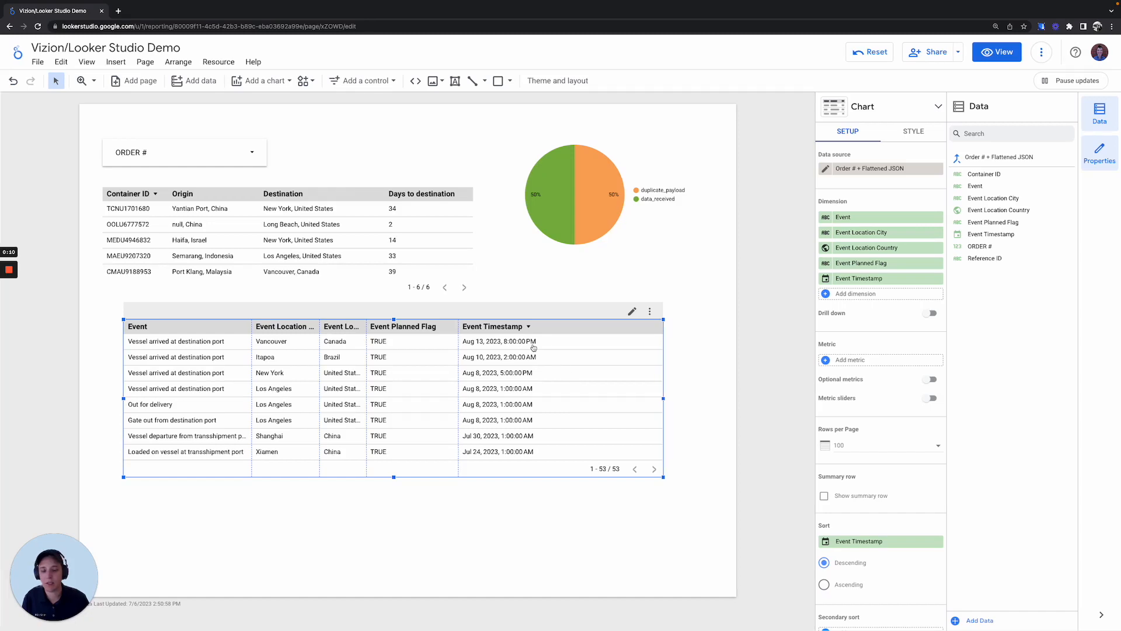
Filter the report to only the second listed order using the ORDER # drop-down
left_click(258, 159)
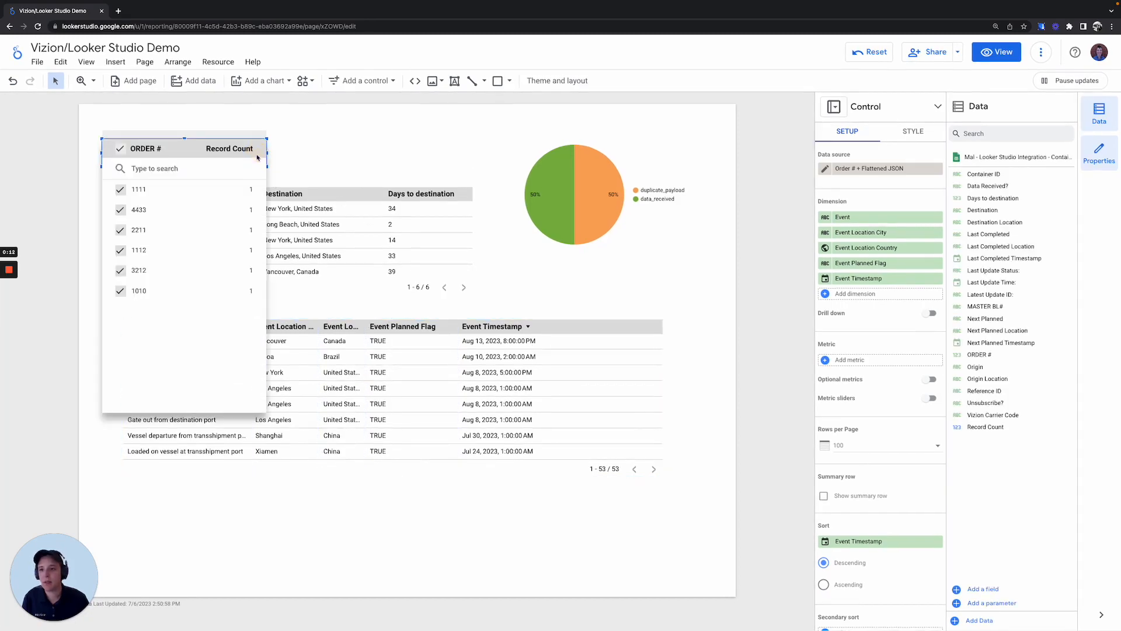
left_click(122, 212)
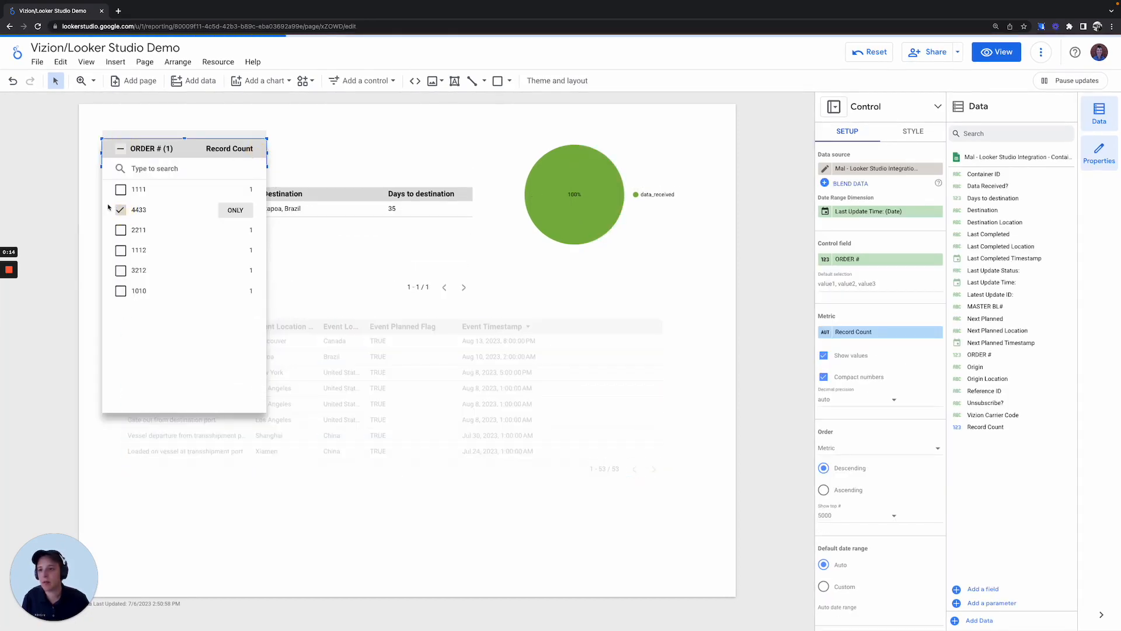
left_click(433, 145)
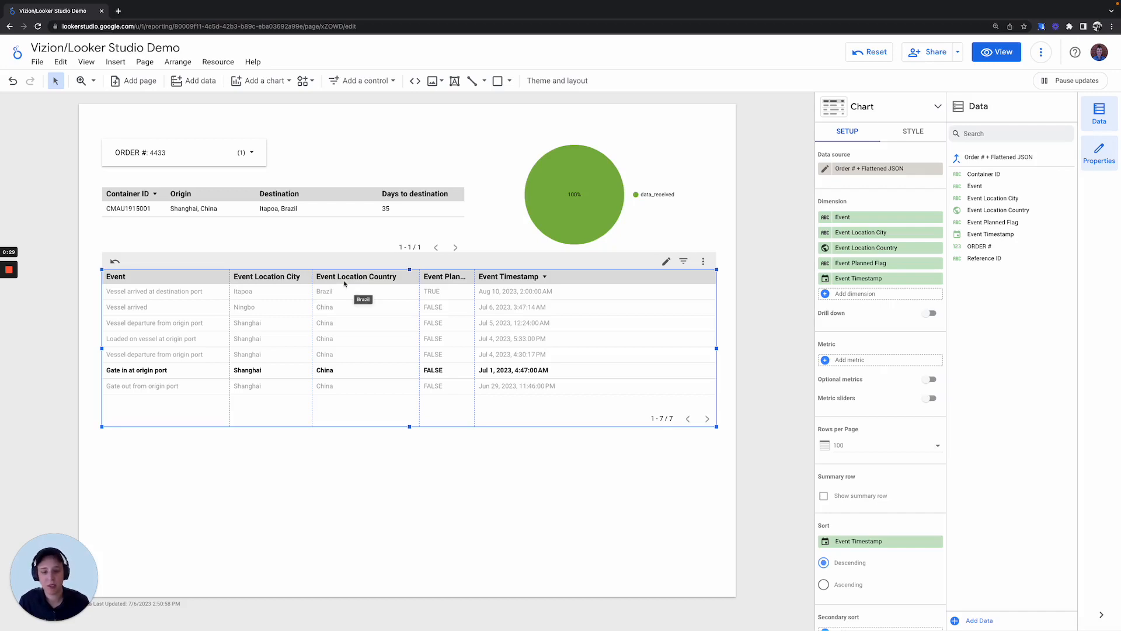
Widen the events table's Event Planned Flag column and start a calculated dimension named "Planned or completed?"
left_click_drag(474, 276, 497, 276)
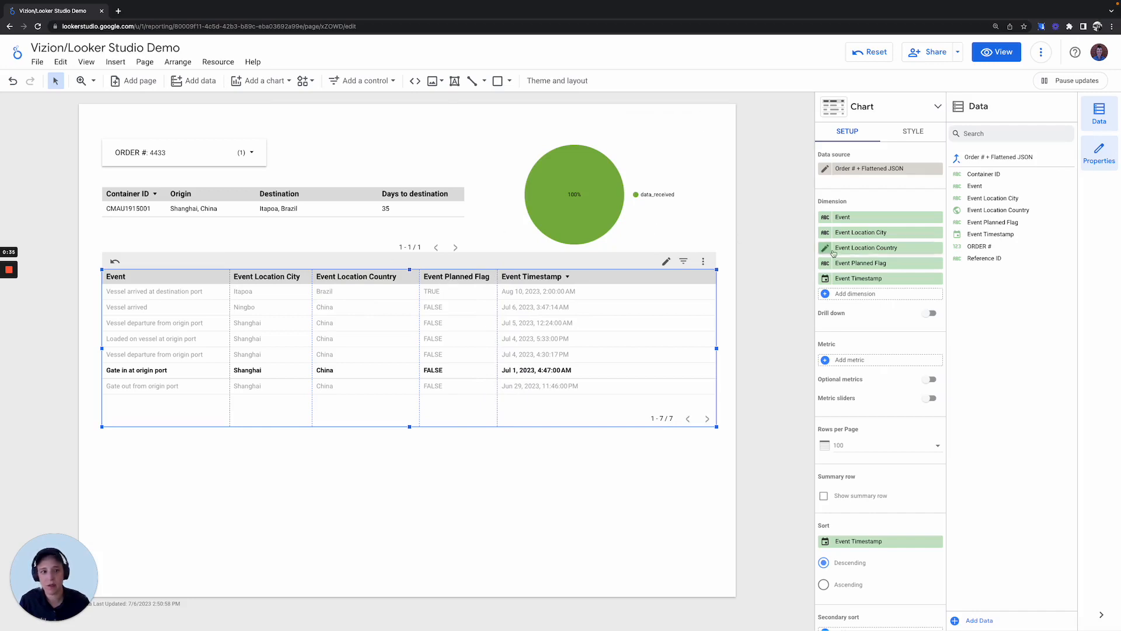
left_click(833, 298)
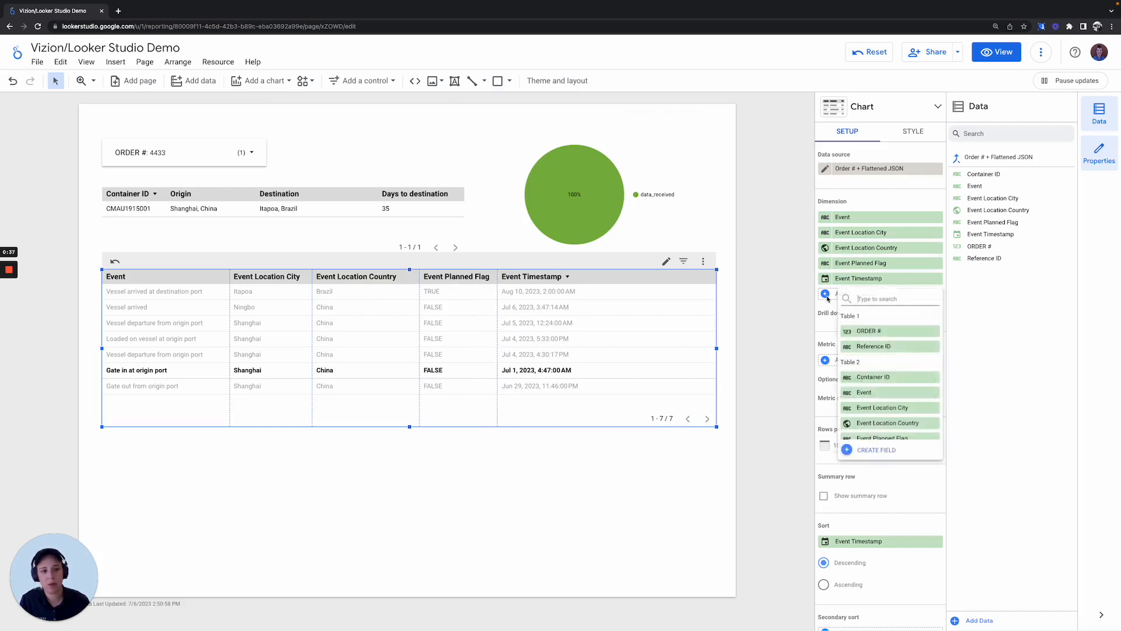
left_click(879, 451)
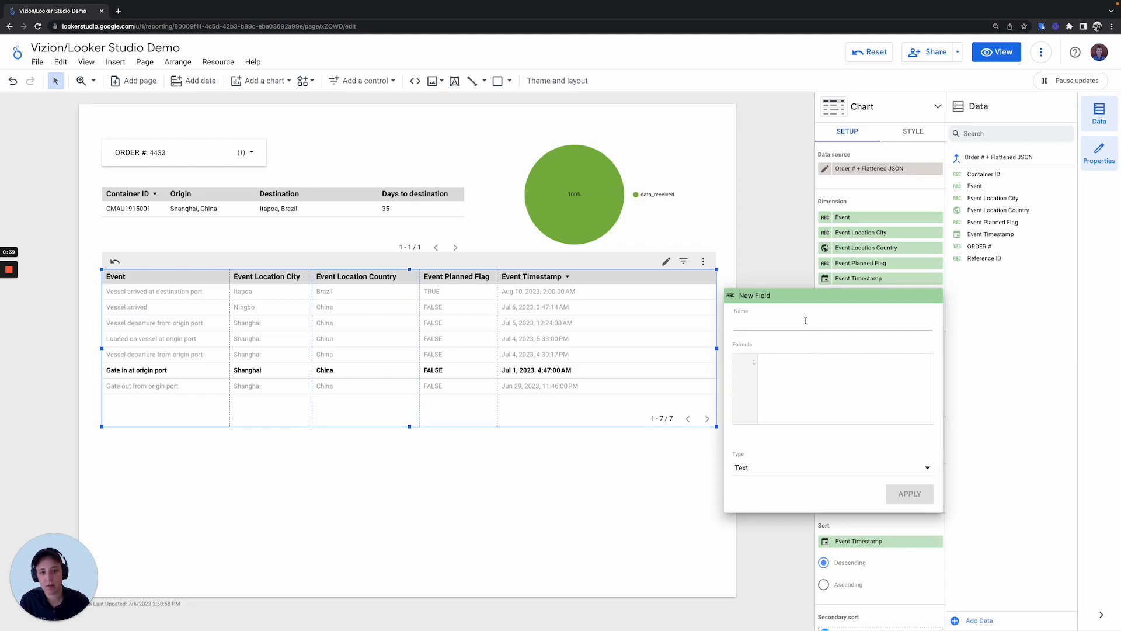
type("Planned or completed?")
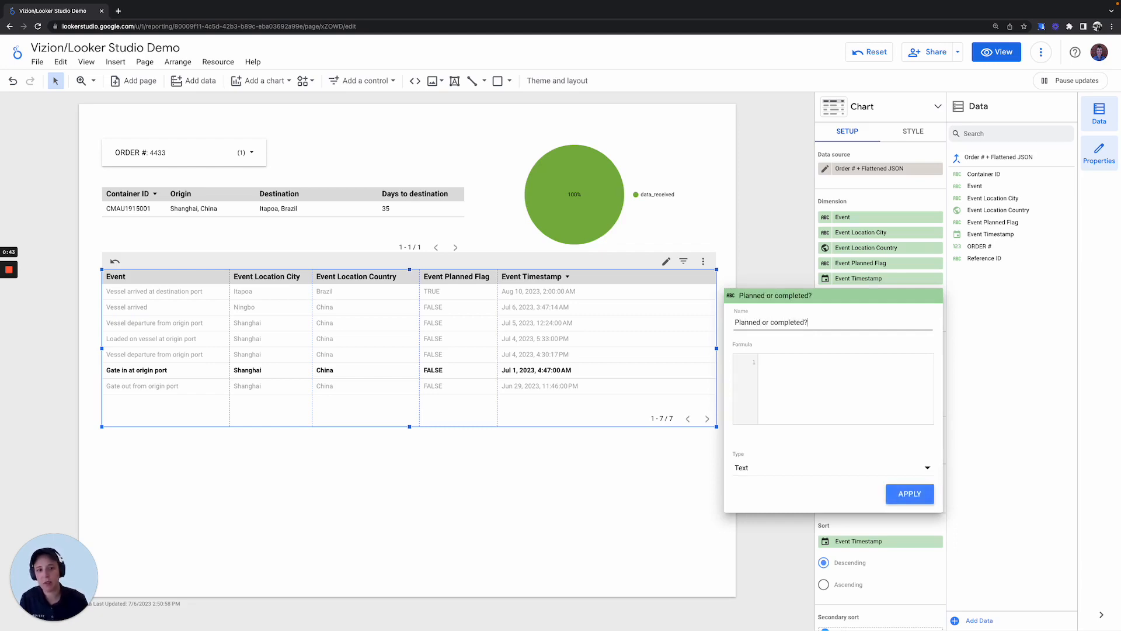
Apply an IF formula to the new field returning 'planned' when Event Planned Flag = 'TRUE' and 'completed' otherwise
left_click(834, 369)
key("ctrl+v")
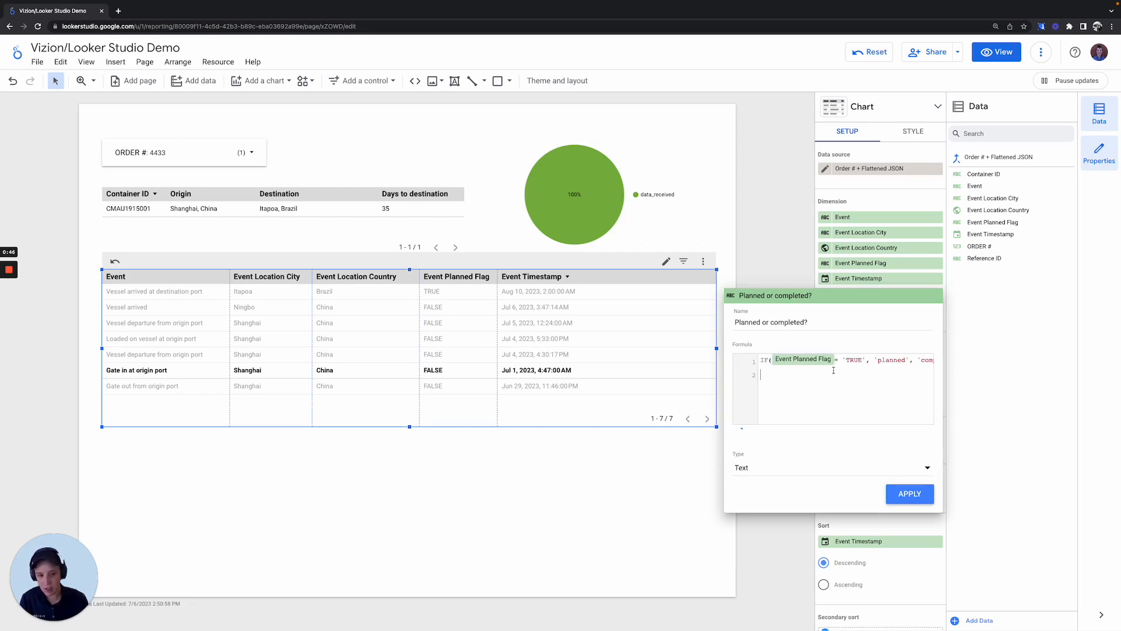
left_click(848, 360)
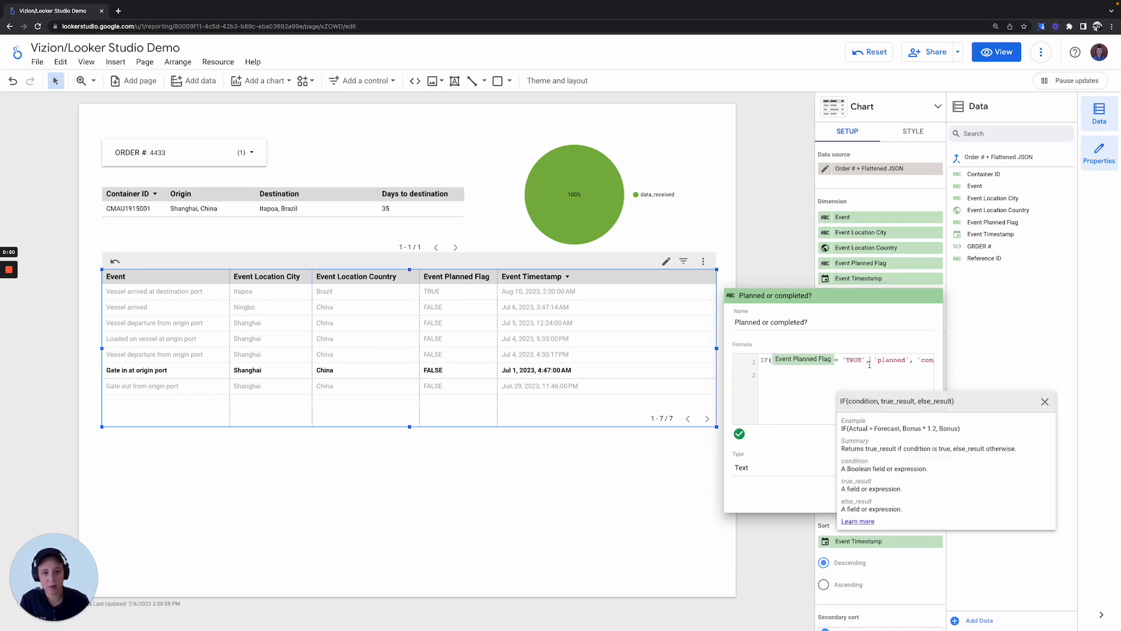
left_click(850, 378)
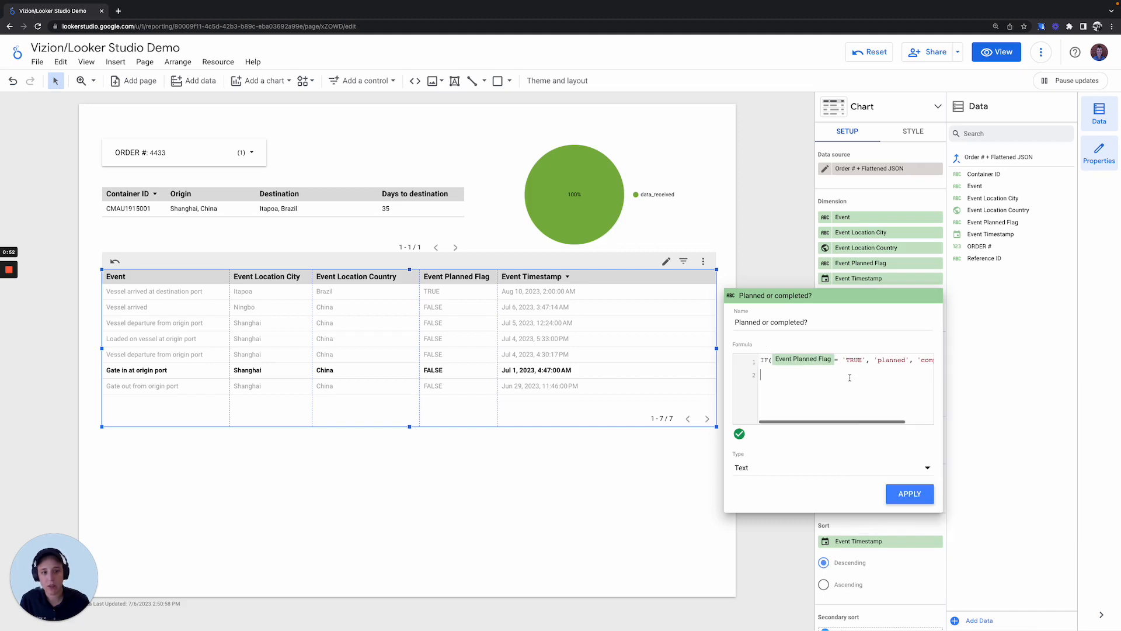
left_click(910, 498)
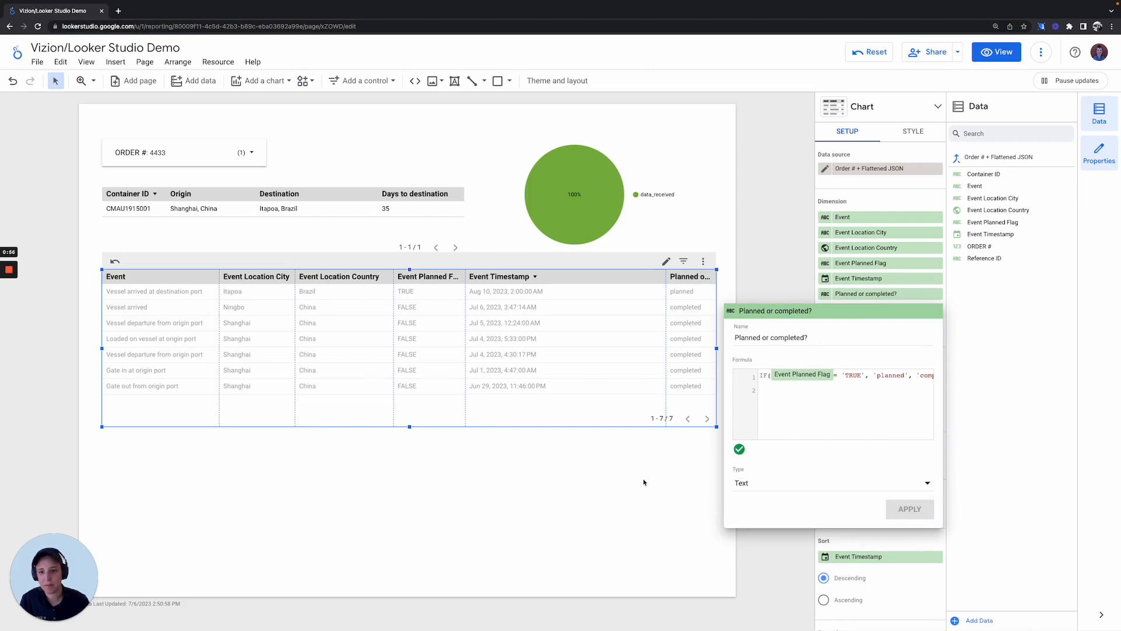
left_click(807, 543)
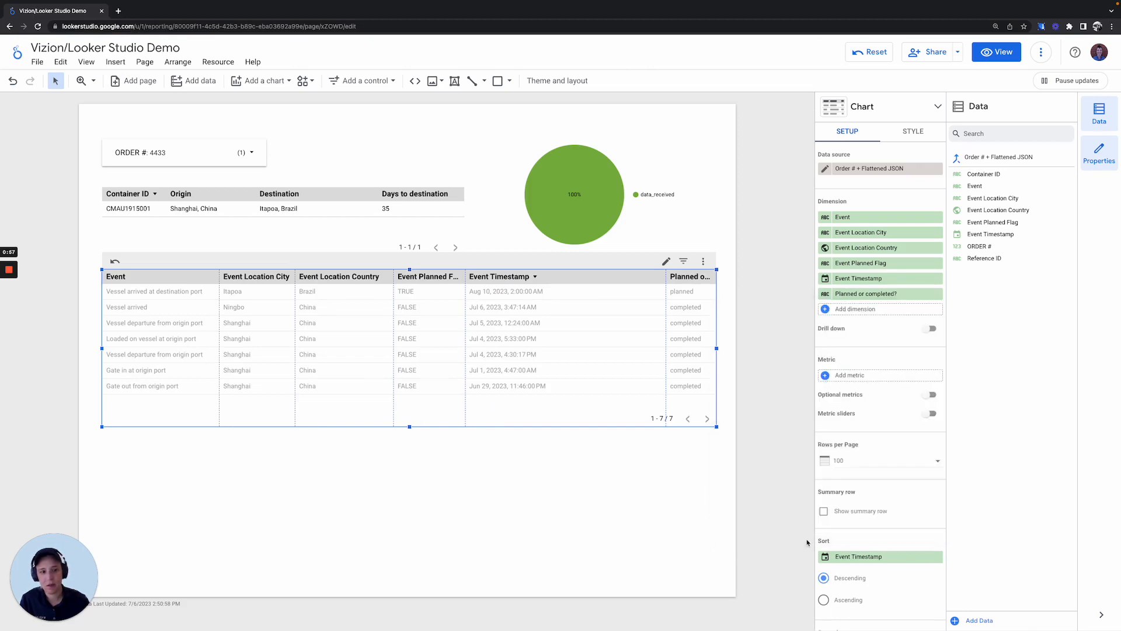
Move the "Planned or completed?" dimension to just after Event Location Country and remove Event Planned Flag from the events table
left_click_drag(861, 295, 861, 262)
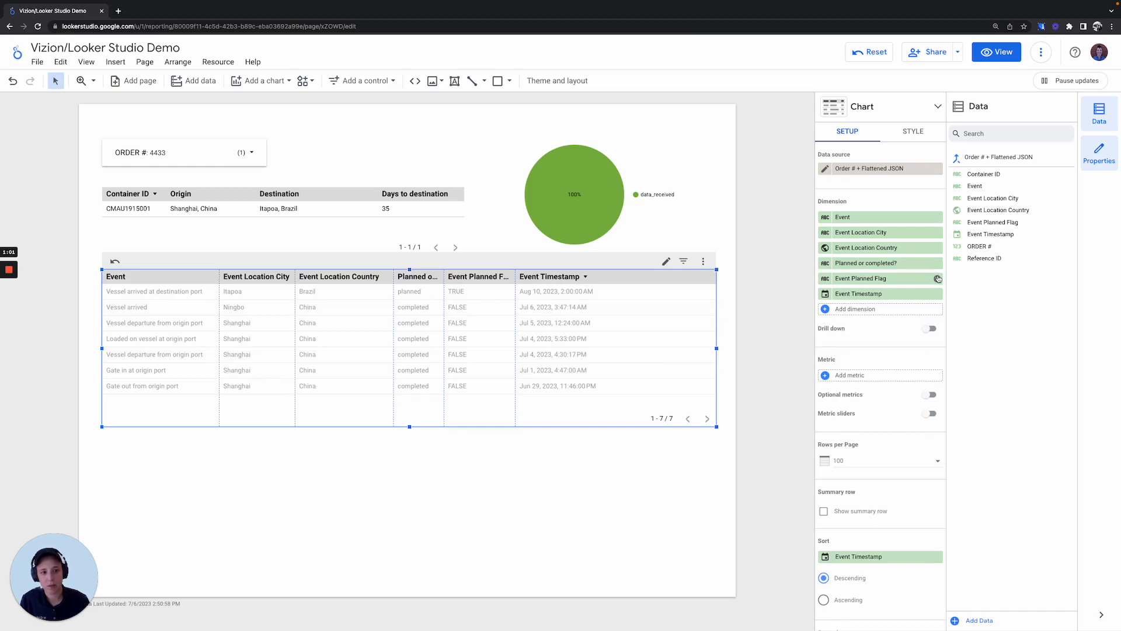
left_click(938, 278)
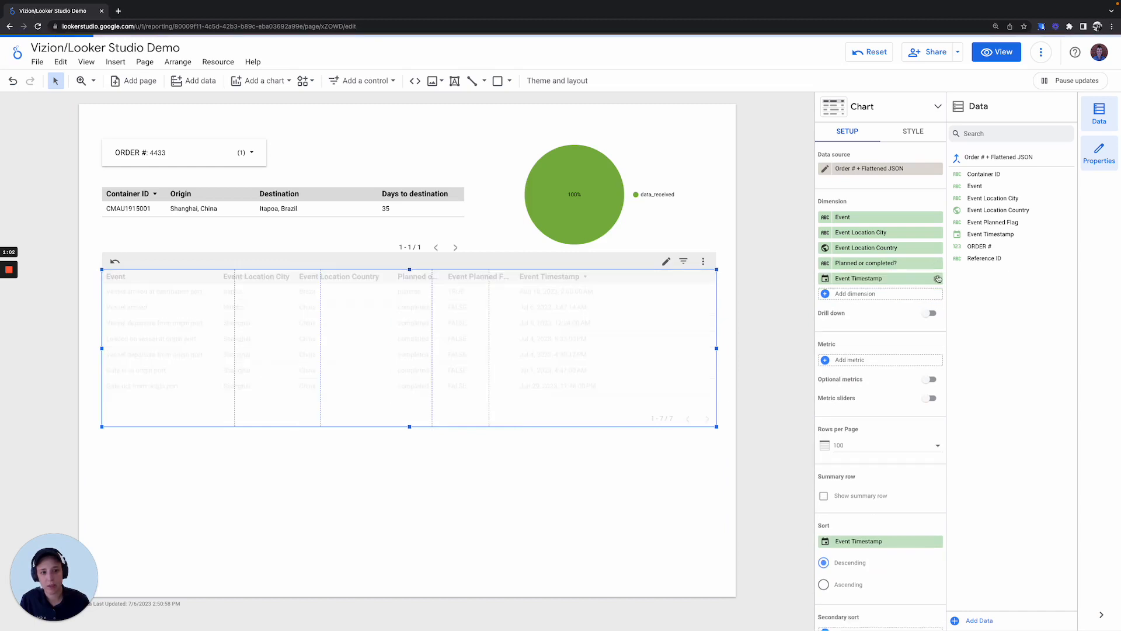
left_click(617, 456)
Widen the "Planned or completed?" column on both sides in the events table, narrowing Event Location Country
left_click(491, 278)
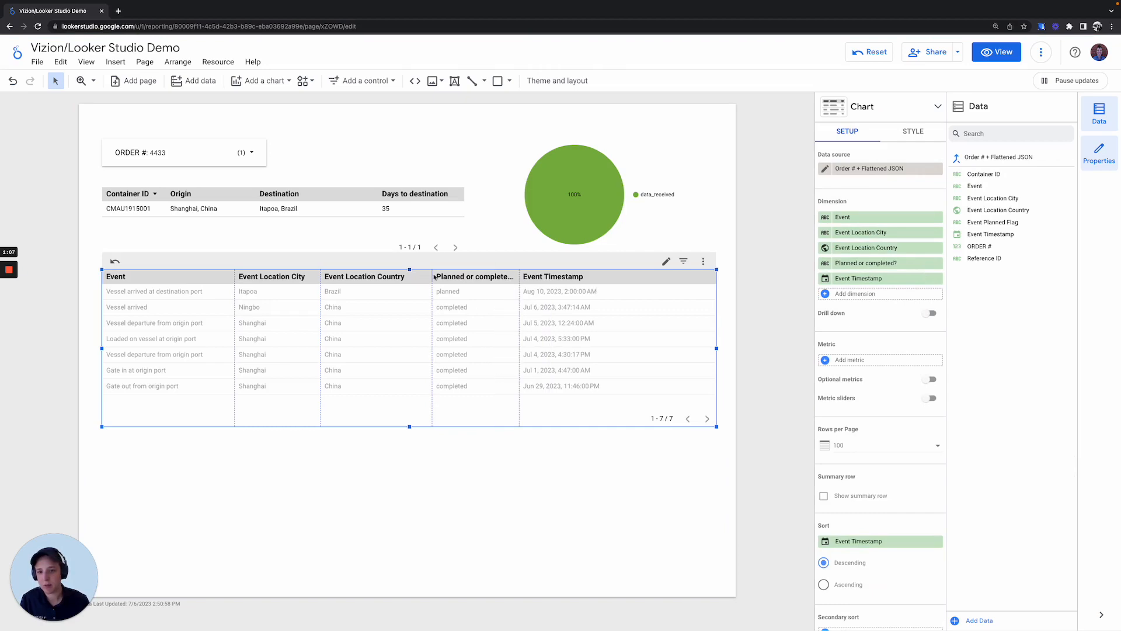
left_click_drag(431, 277, 417, 277)
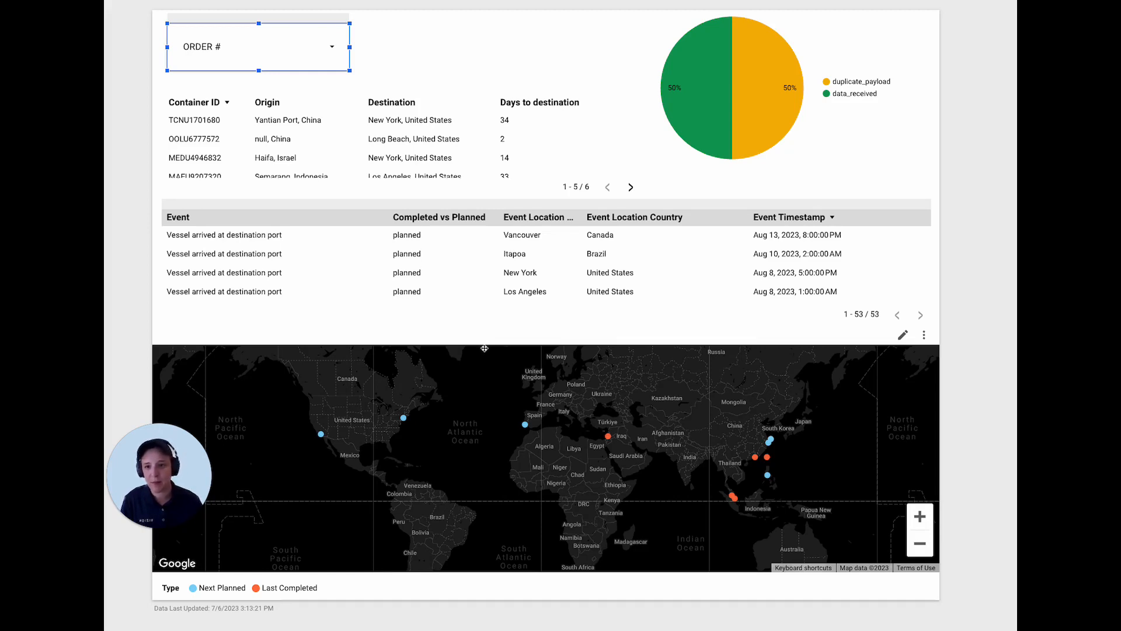
Filter the finished report to only the third listed order using the ORDER # filter
left_click(332, 53)
left_click(190, 35)
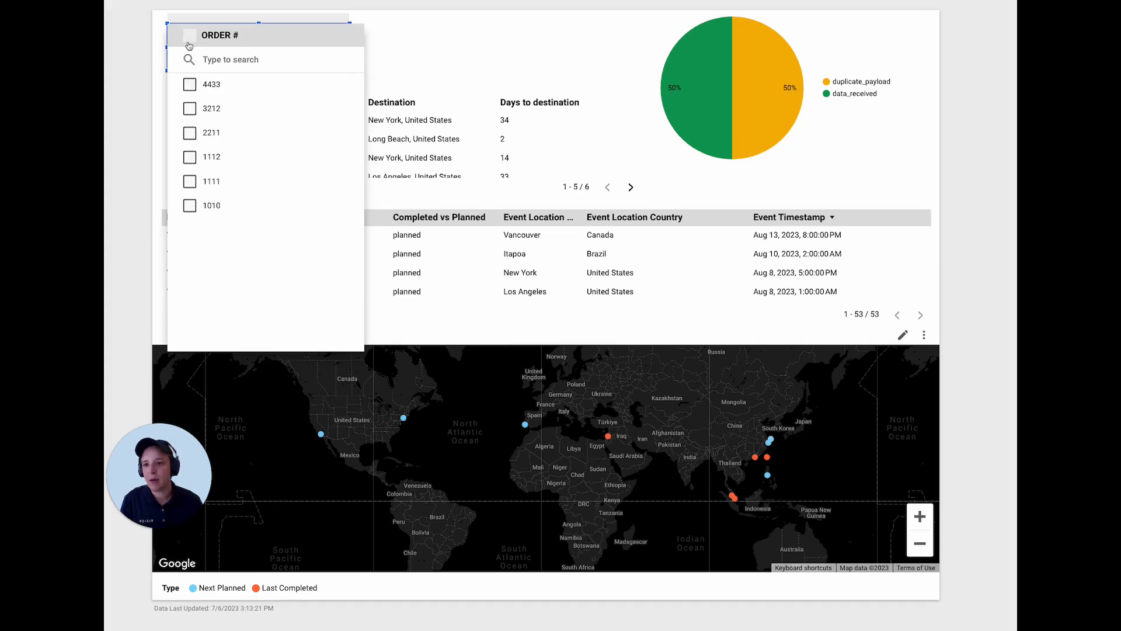
left_click(190, 133)
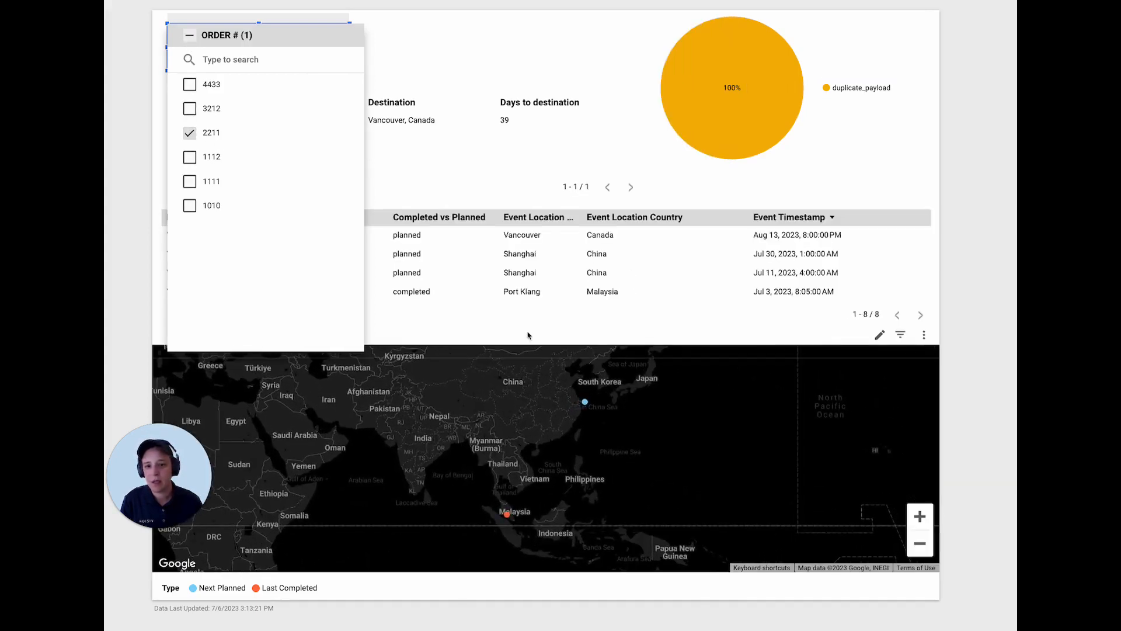
left_click(527, 335)
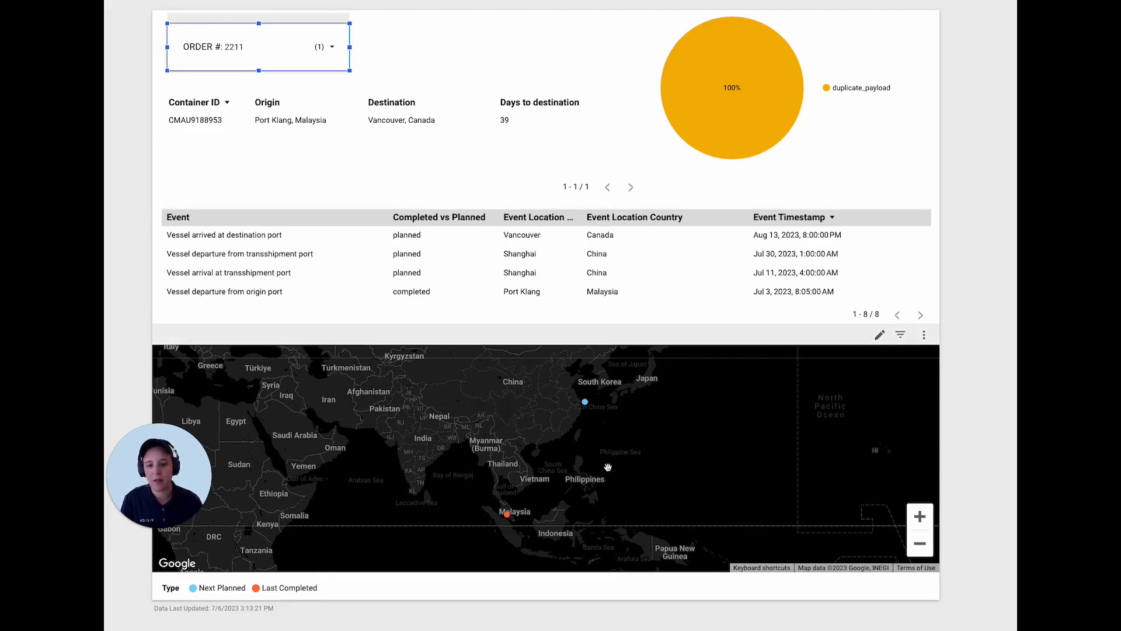
Inspect the event details of the Next Planned and Last Completed markers on the map
mouse_move(586, 405)
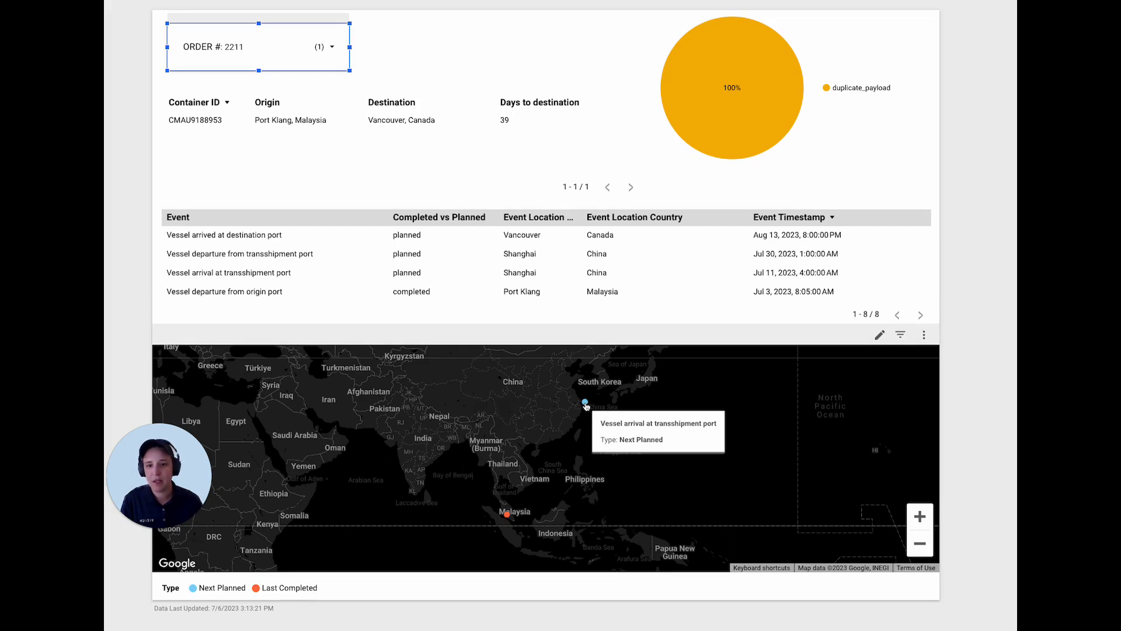
mouse_move(506, 516)
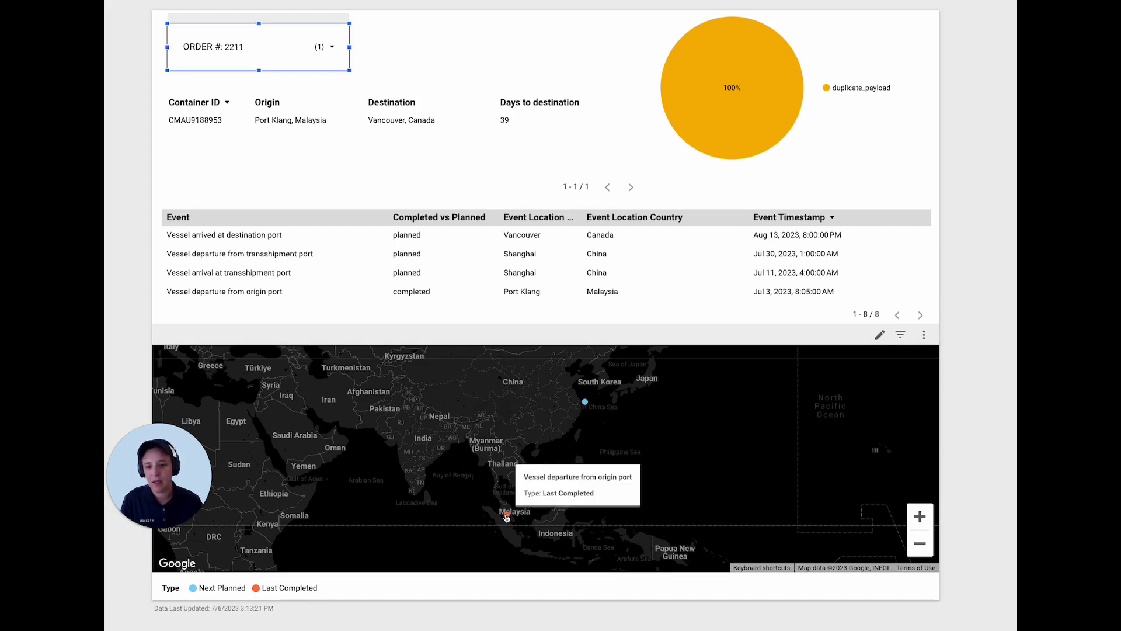